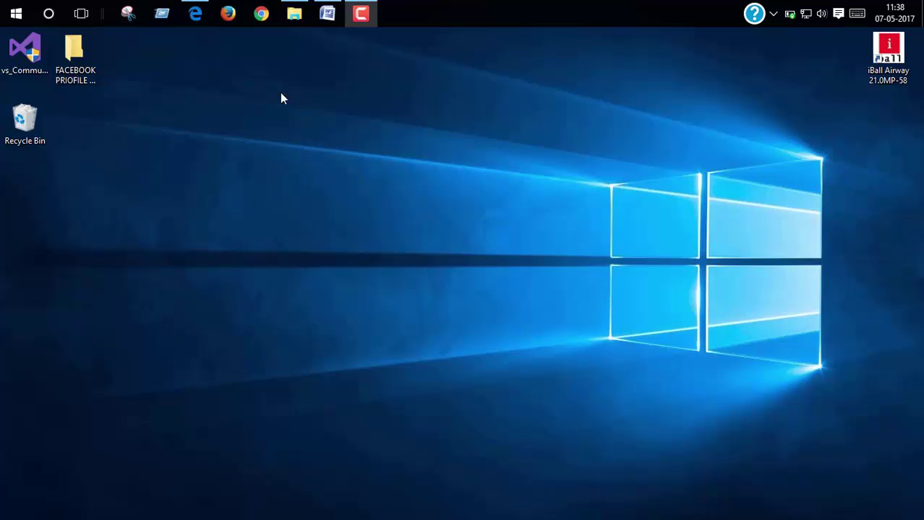
# Open a new Microsoft Edge tab and go to freenom.com.
pyautogui.click(193, 13)
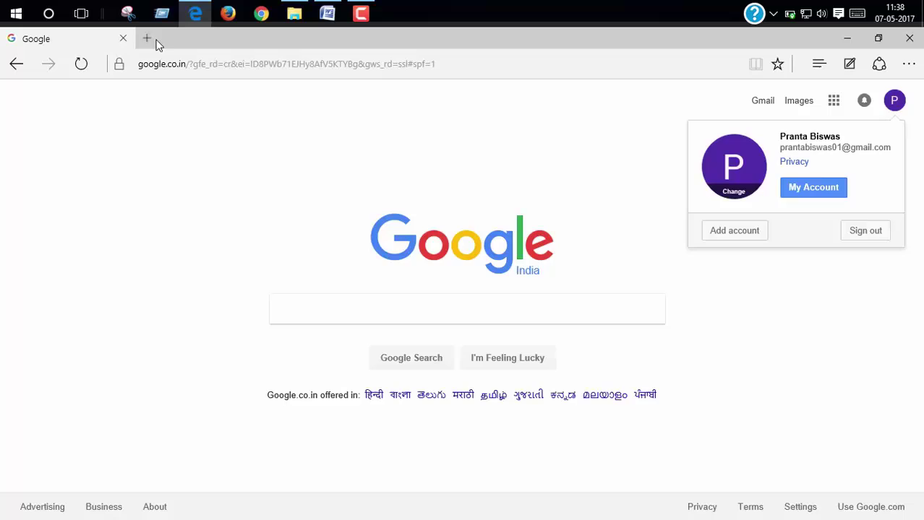
pyautogui.click(153, 40)
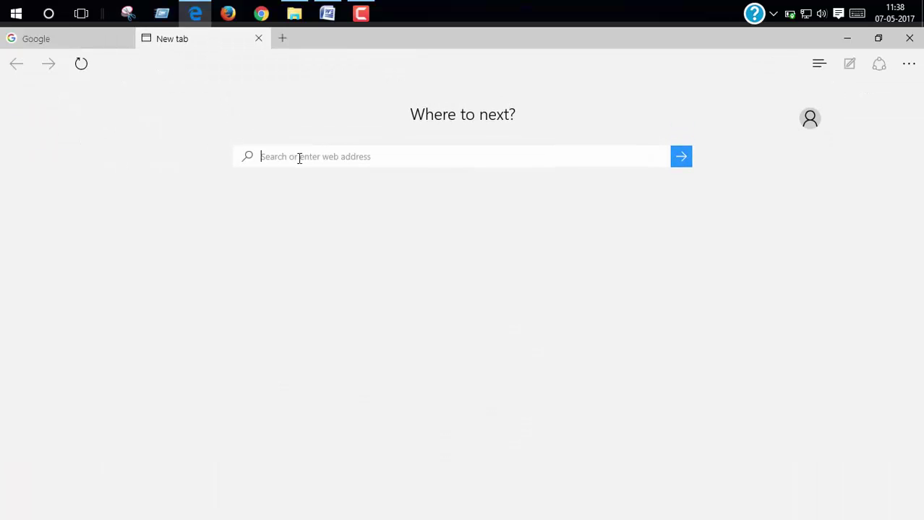
pyautogui.write('free')
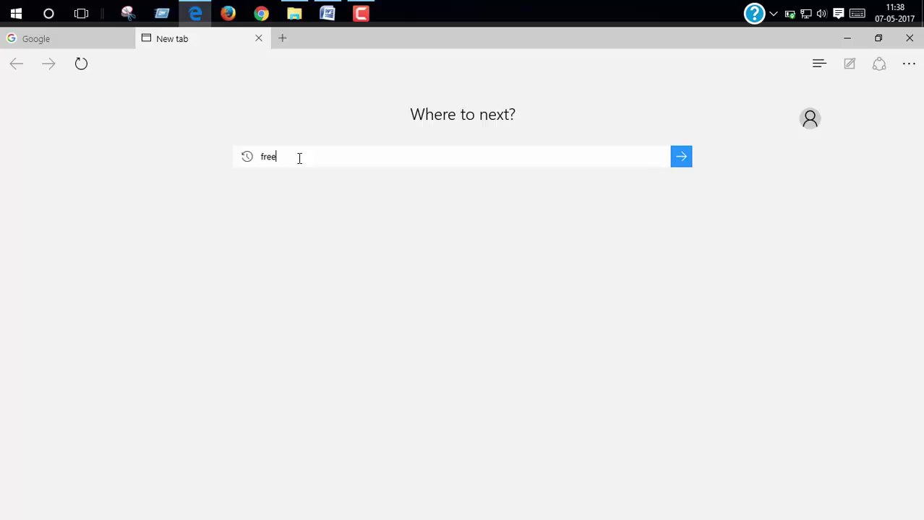
pyautogui.write('nom')
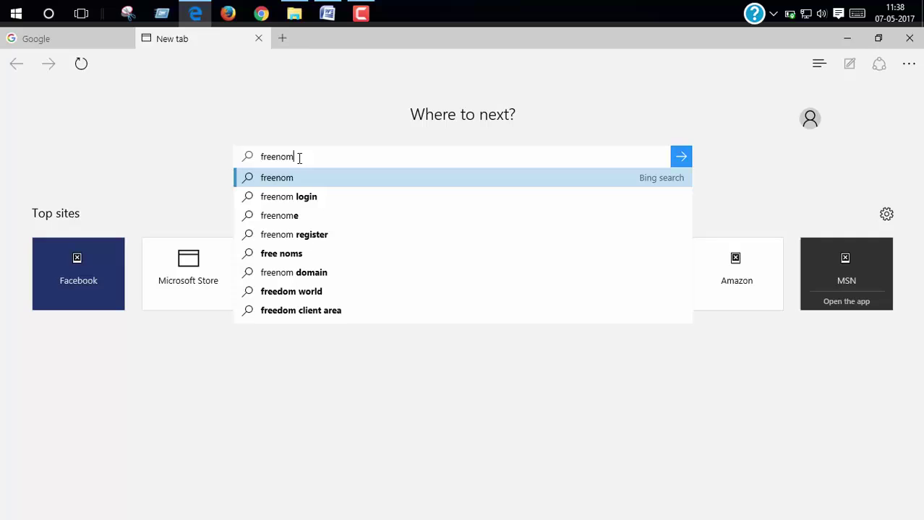
pyautogui.write('.com')
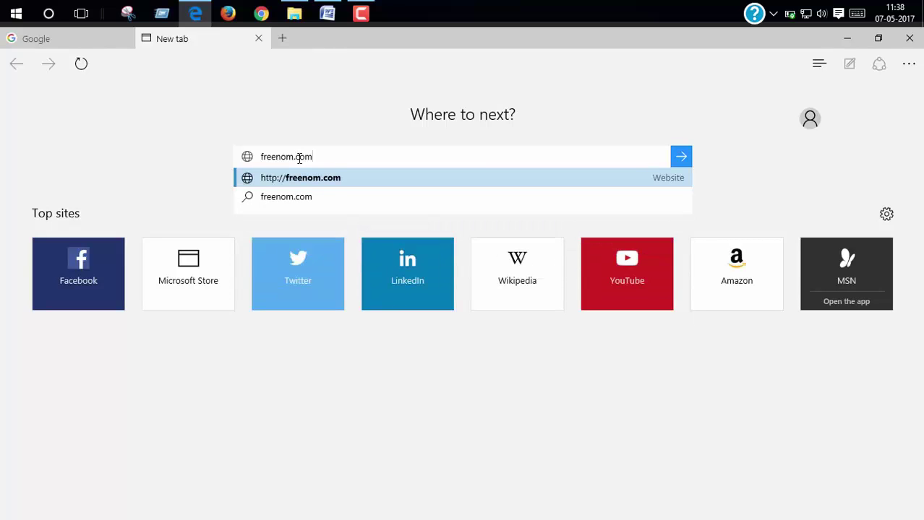
pyautogui.press('Return')
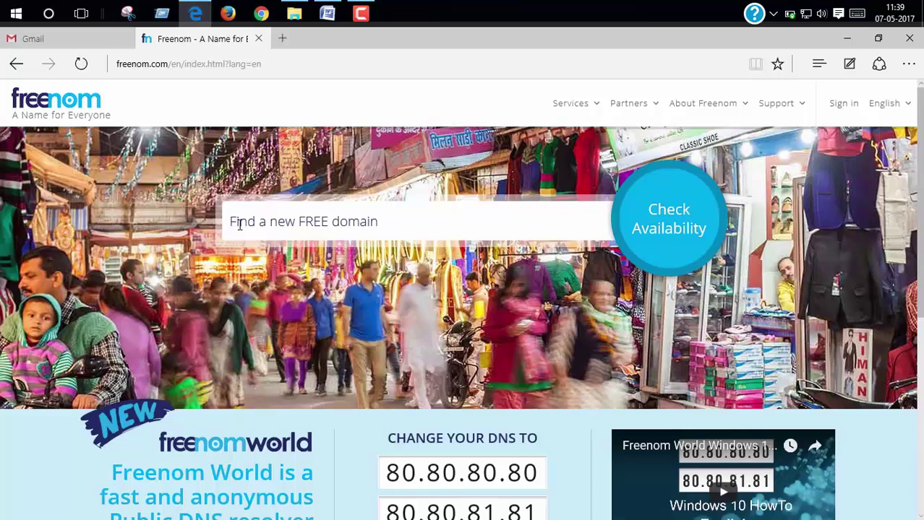
# Search Freenom for 'example' and check its domain availability.
pyautogui.click(266, 221)
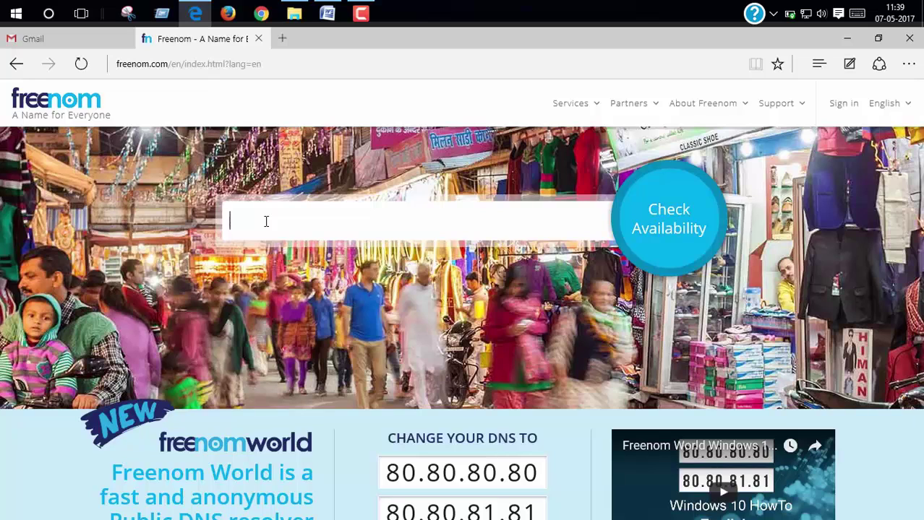
pyautogui.write('example')
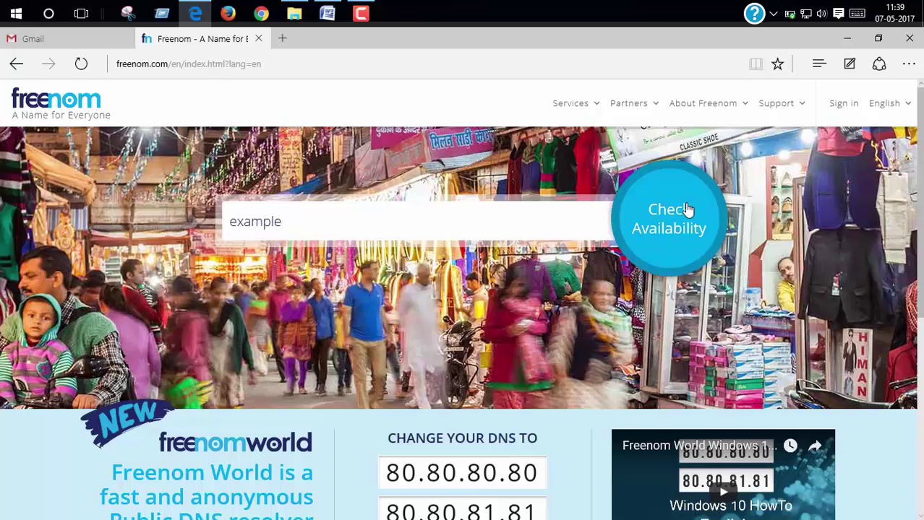
pyautogui.click(665, 232)
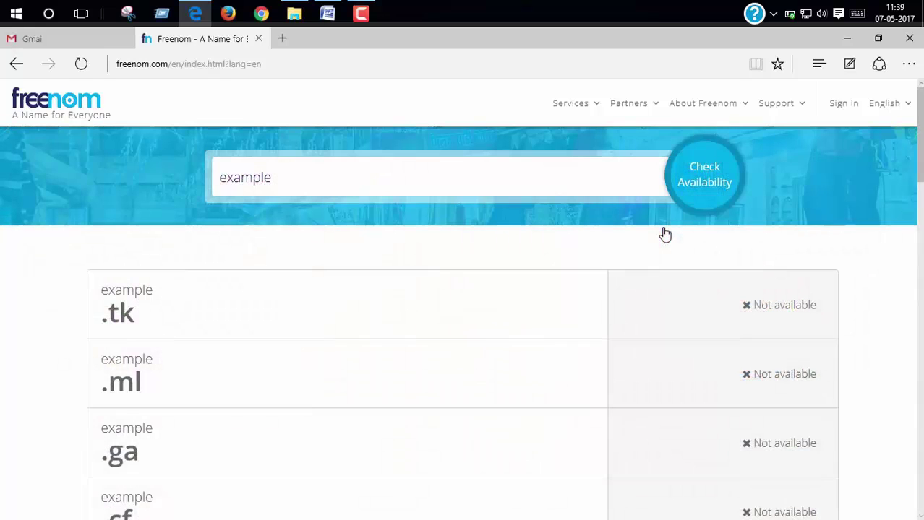
pyautogui.scroll(-2, 192, 268)
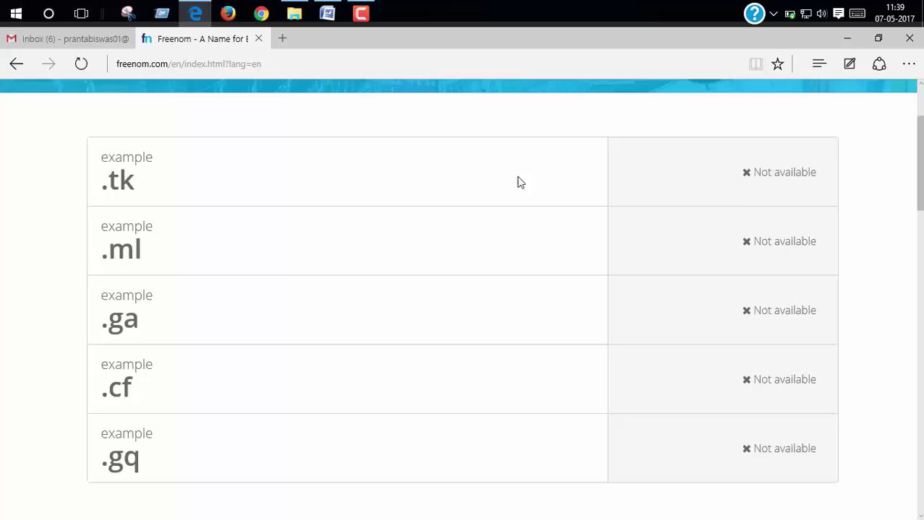
pyautogui.scroll(2, 518, 181)
# Search for 'techzambo' instead and add the free techzambo.tk domain to the cart.
pyautogui.click(306, 179)
pyautogui.hotkey('ctrl', 'a')
pyautogui.press('BackSpace')
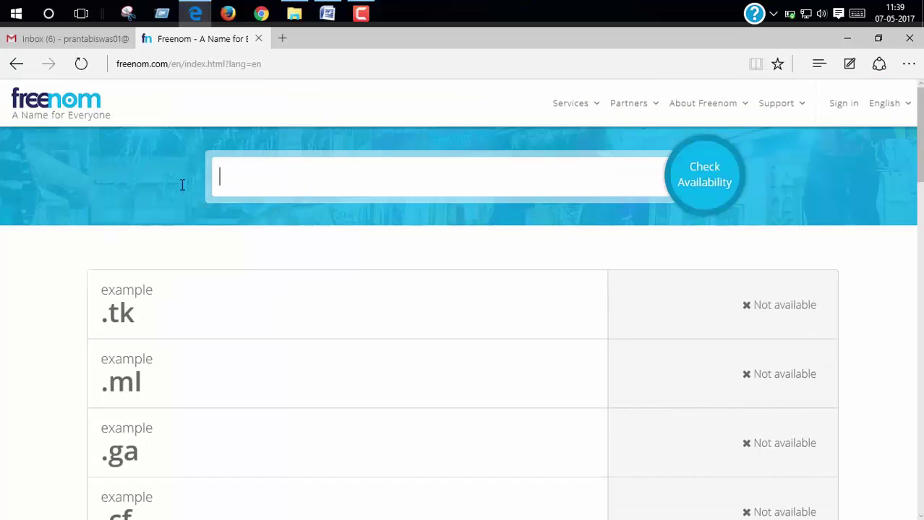
pyautogui.write('techzambo')
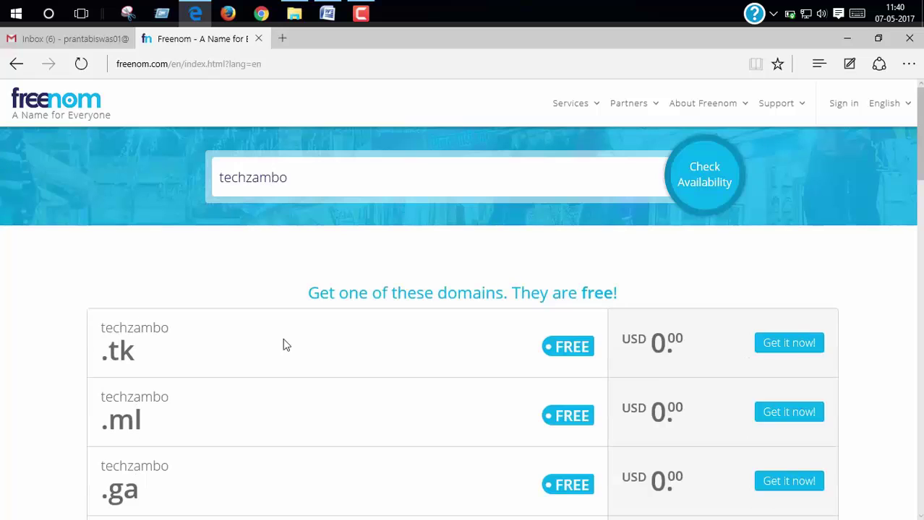
pyautogui.scroll(-2, 283, 345)
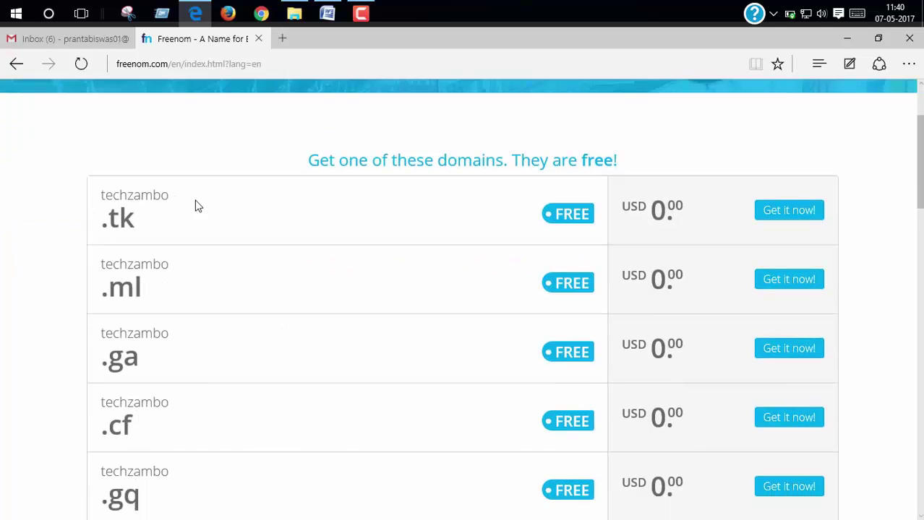
pyautogui.moveTo(196, 204); pyautogui.dragTo(68, 208)
pyautogui.click(342, 231)
pyautogui.click(804, 217)
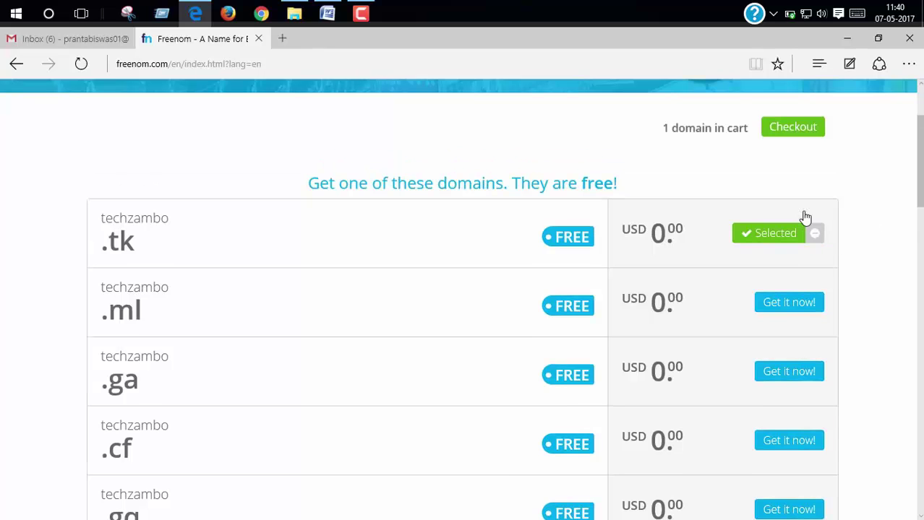
pyautogui.scroll(3, 801, 214)
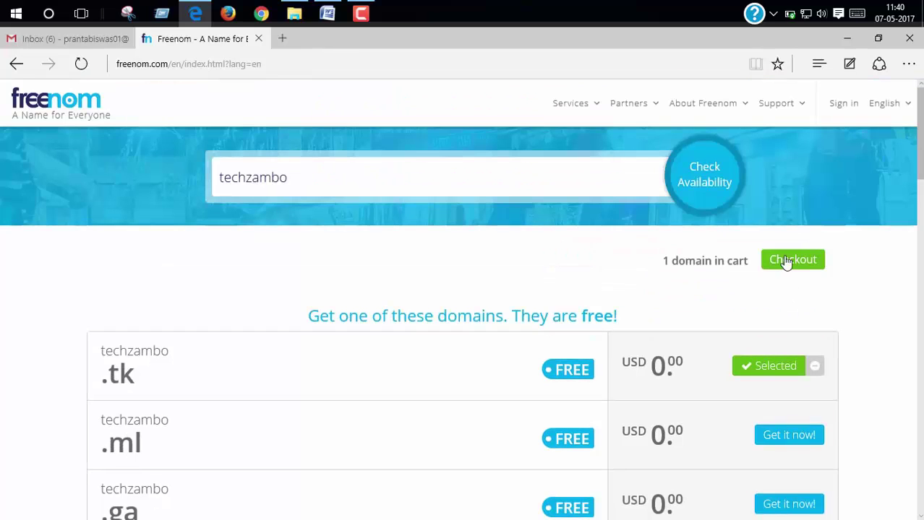
# Go to checkout and change techzambo.tk's period to 12 Months @ FREE.
pyautogui.click(785, 261)
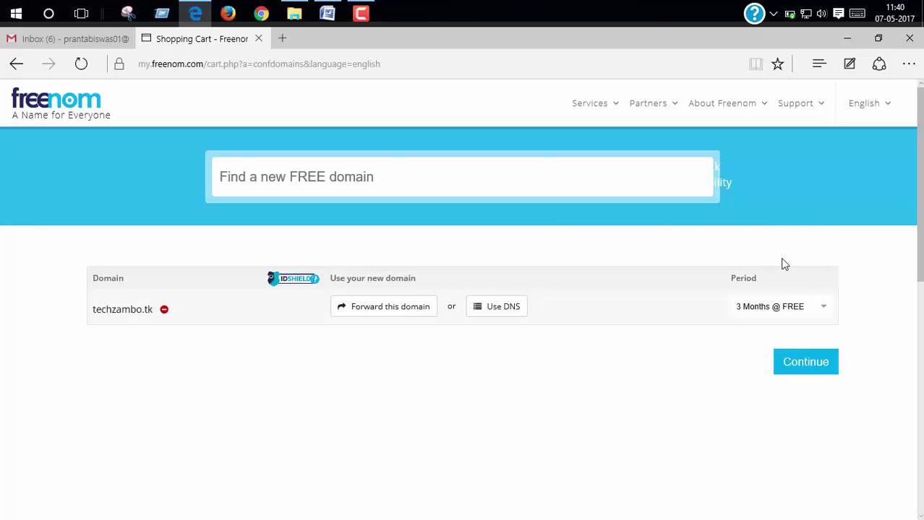
pyautogui.scroll(-1, 785, 265)
pyautogui.click(783, 240)
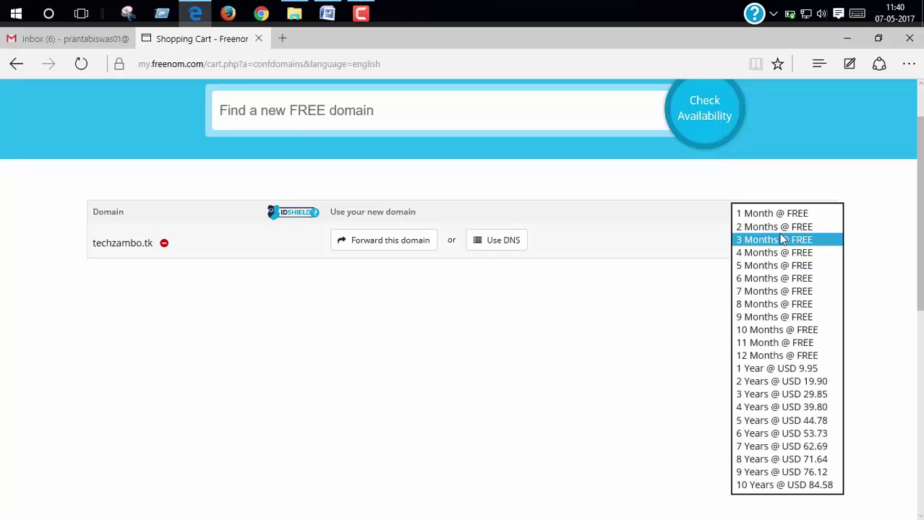
pyautogui.click(763, 356)
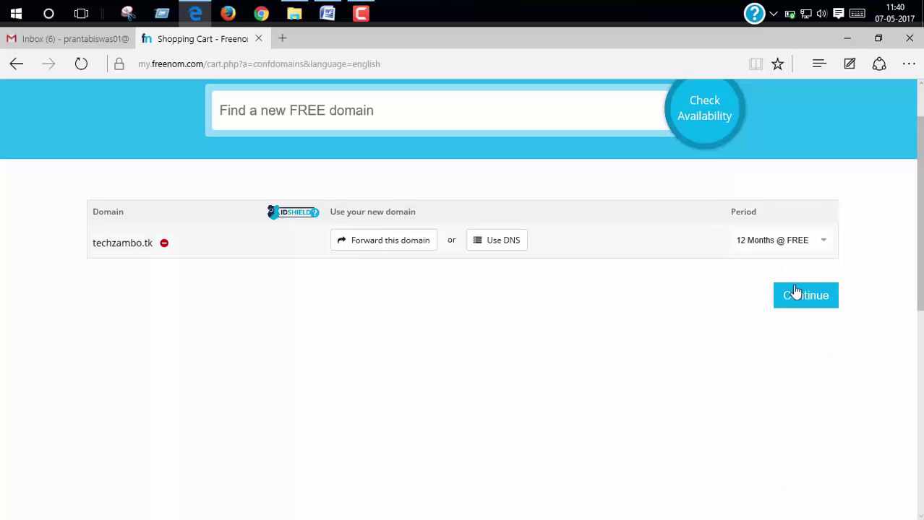
# Continue to Review & Checkout and request a verification link for the entered email address.
pyautogui.click(790, 293)
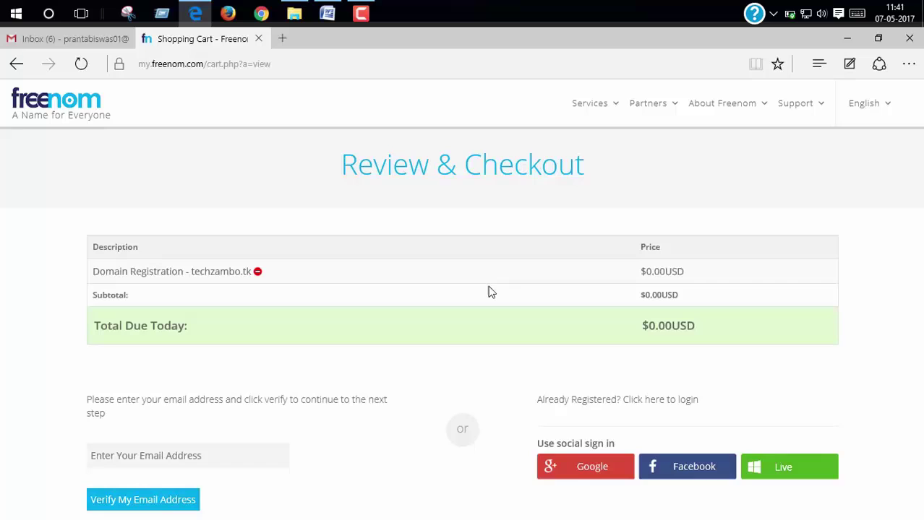
pyautogui.scroll(-5, 489, 292)
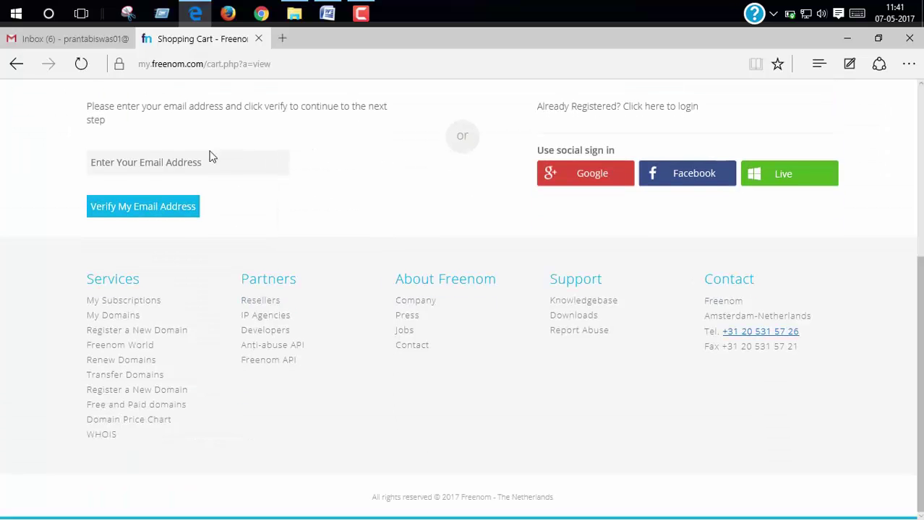
pyautogui.scroll(2, 234, 169)
pyautogui.scroll(-1, 202, 171)
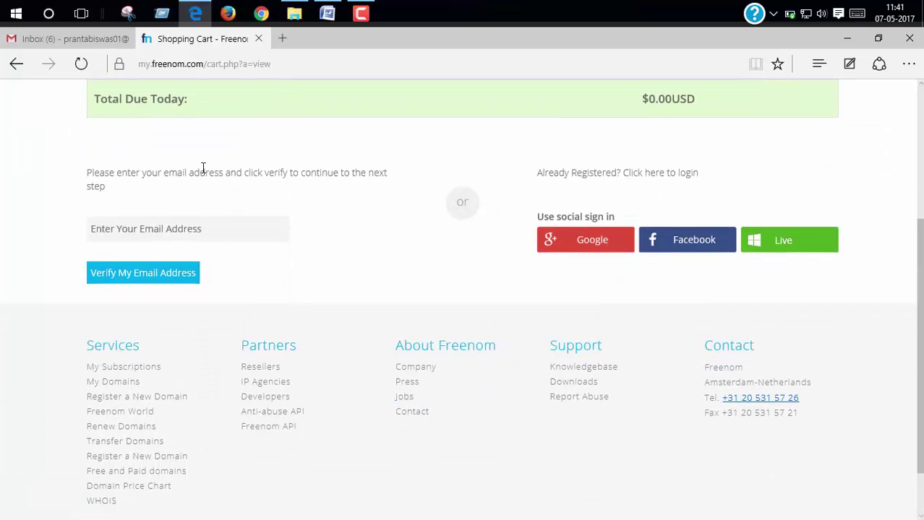
pyautogui.click(143, 226)
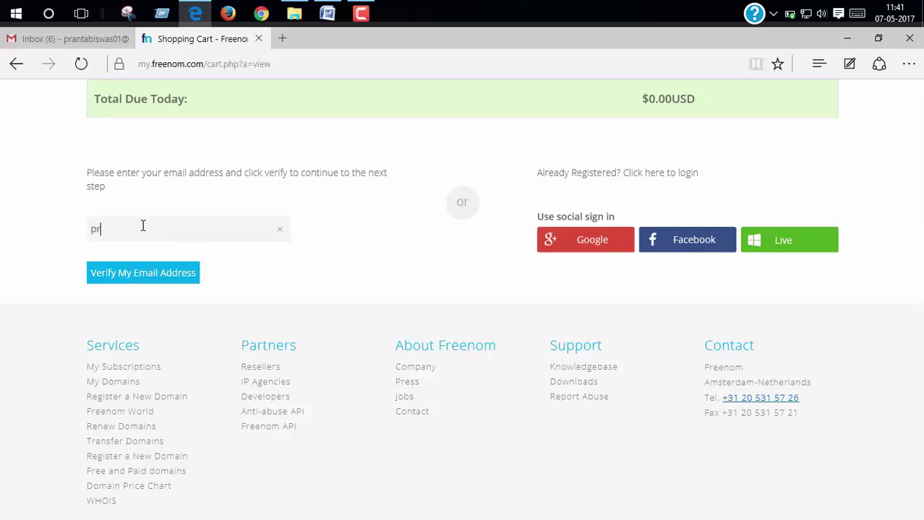
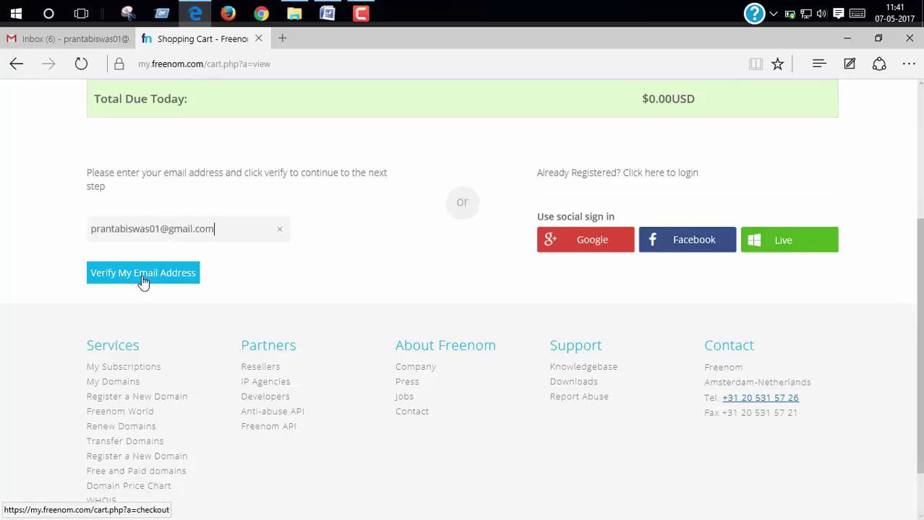
pyautogui.click(144, 283)
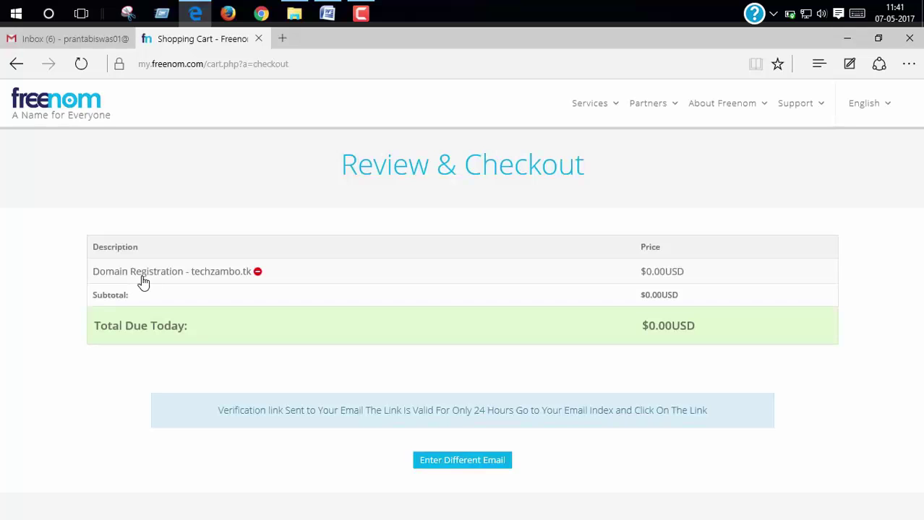
# Open the Freenom Email Verification message and open its confirmation link in a new tab.
pyautogui.hotkey('ctrl', 'w')
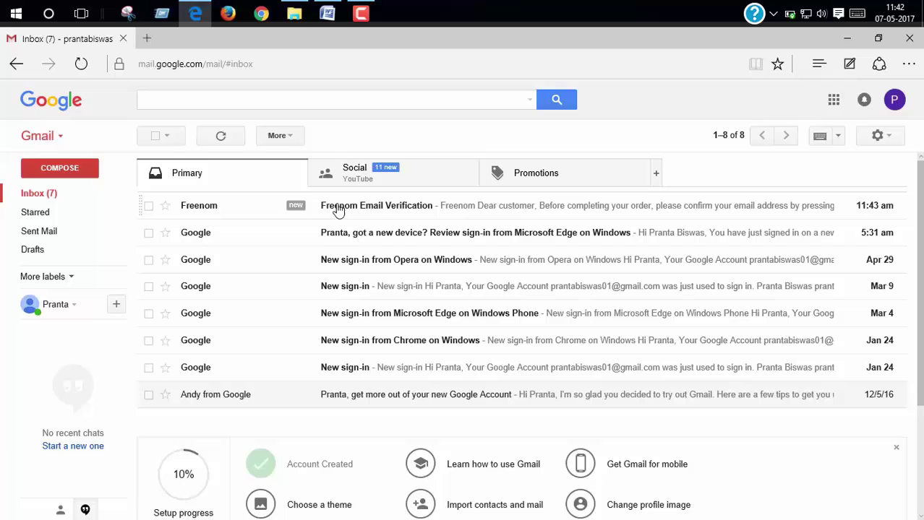
pyautogui.click(337, 210)
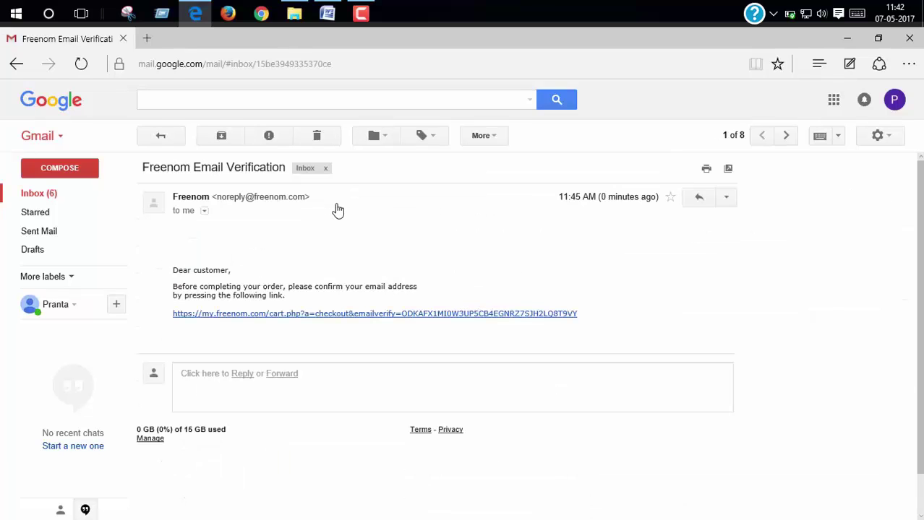
pyautogui.scroll(-1, 324, 276)
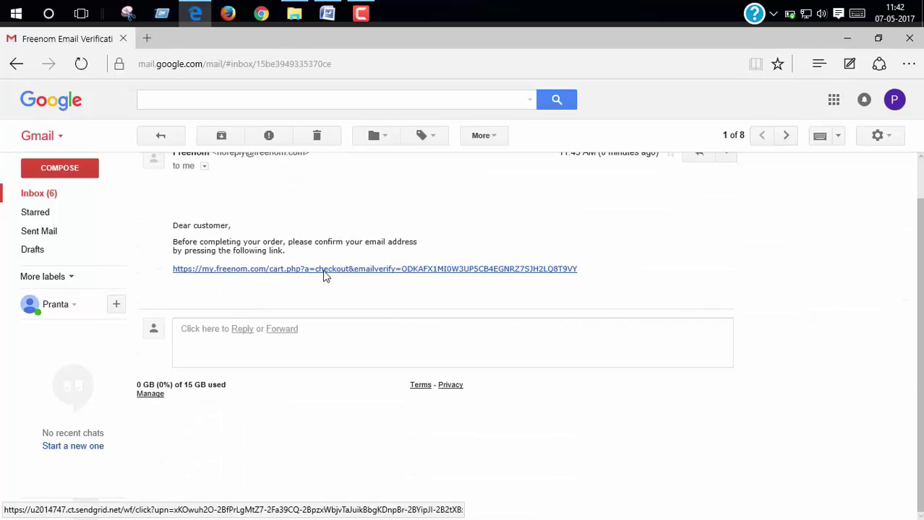
pyautogui.rightClick(325, 273)
pyautogui.click(355, 283)
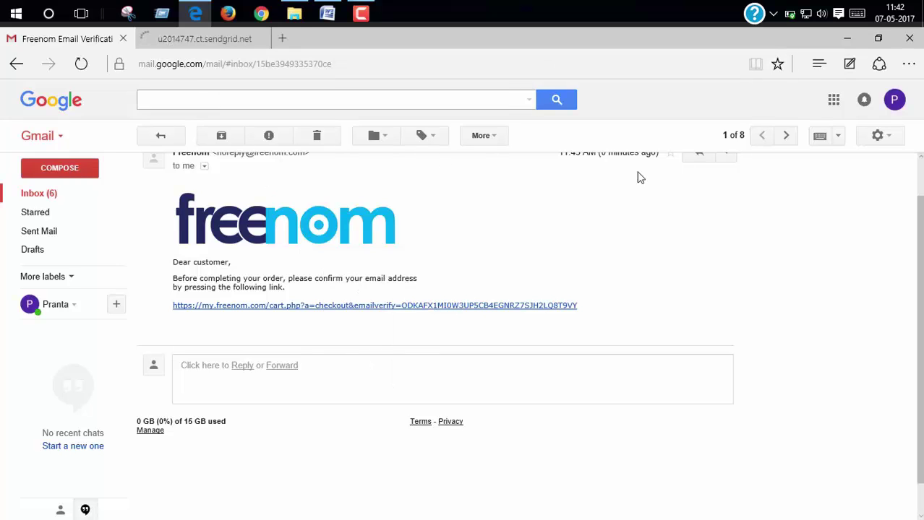
pyautogui.click(180, 42)
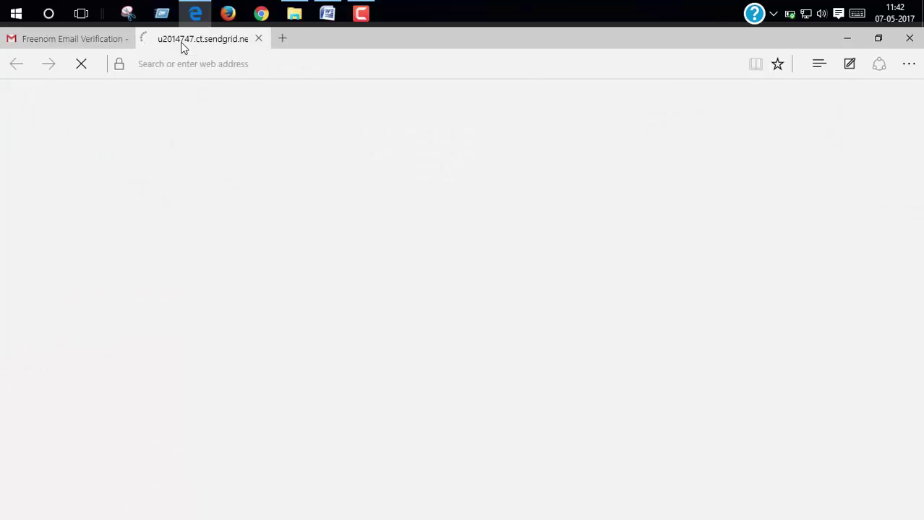
# Fill in the customer's first and last name, company 'My company', street address and city.
pyautogui.scroll(-3, 381, 247)
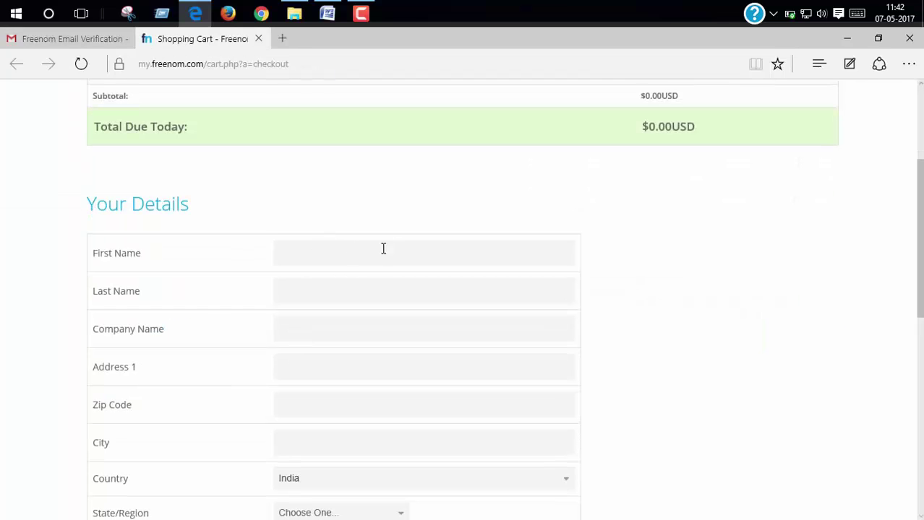
pyautogui.click(321, 260)
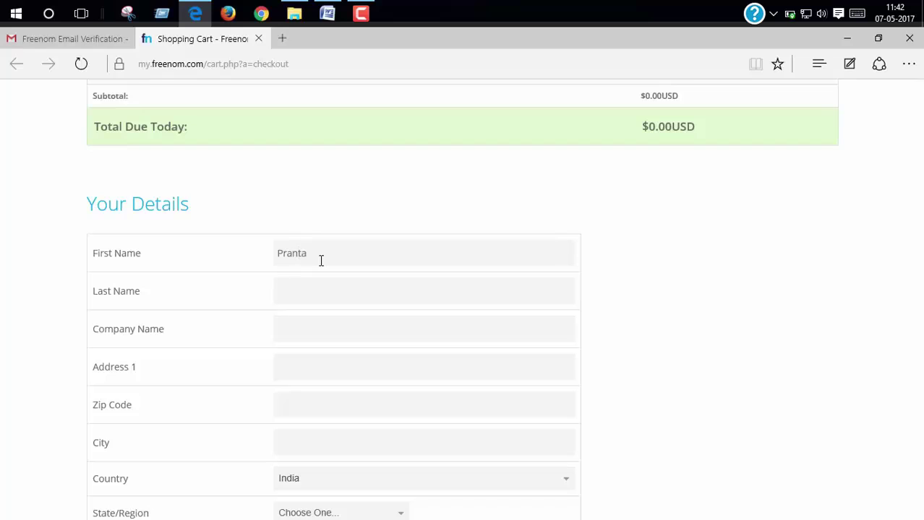
pyautogui.press('Tab')
pyautogui.press('Tab')
pyautogui.write('My company')
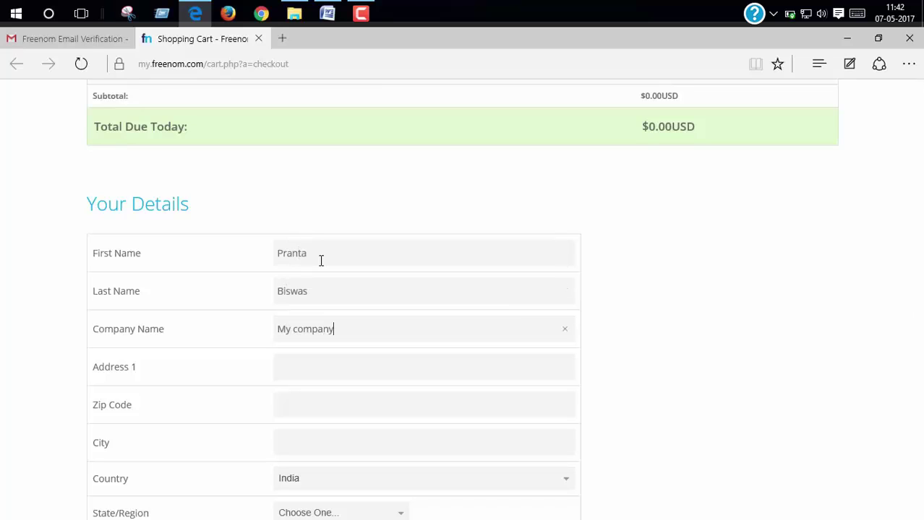
pyautogui.press('Tab')
pyautogui.write('ABC Street743271')
pyautogui.press('Tab')
pyautogui.write('Kolkata')
pyautogui.press('Tab')
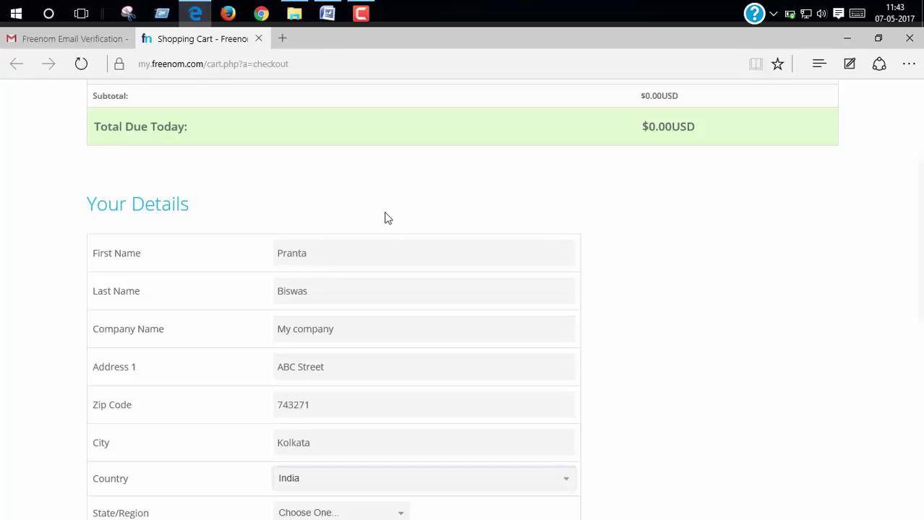
# Set State/Region to West Bengal and enter the phone number.
pyautogui.scroll(-3, 387, 218)
pyautogui.click(360, 253)
pyautogui.click(342, 398)
pyautogui.click(343, 288)
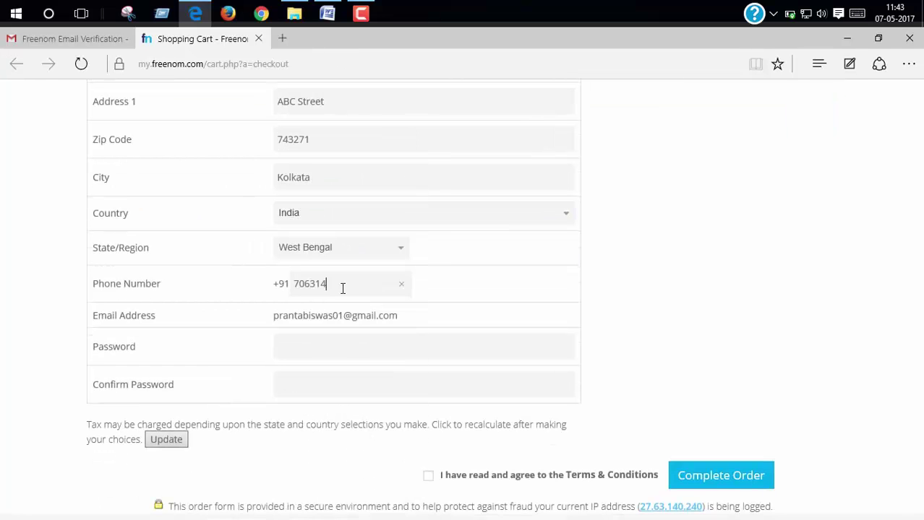
# Enter and confirm the account password, accept the Terms & Conditions, and complete the order.
pyautogui.scroll(-2, 345, 260)
pyautogui.click(340, 214)
pyautogui.write('•••••••••••••')
pyautogui.press('Tab')
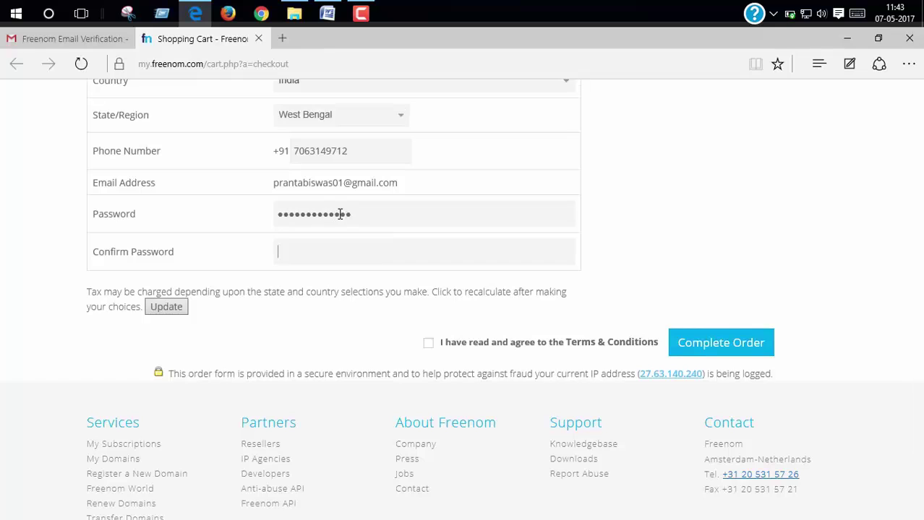
pyautogui.write('•••••••••••••')
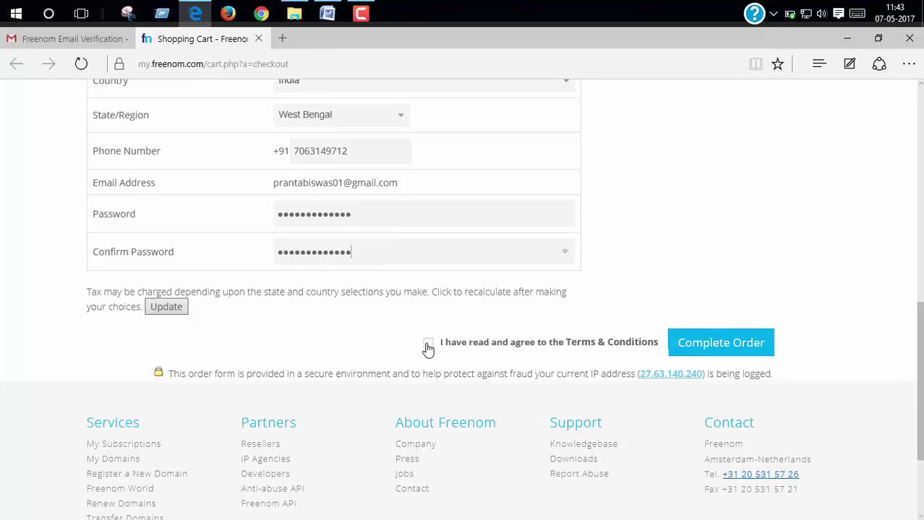
pyautogui.click(427, 345)
pyautogui.click(741, 345)
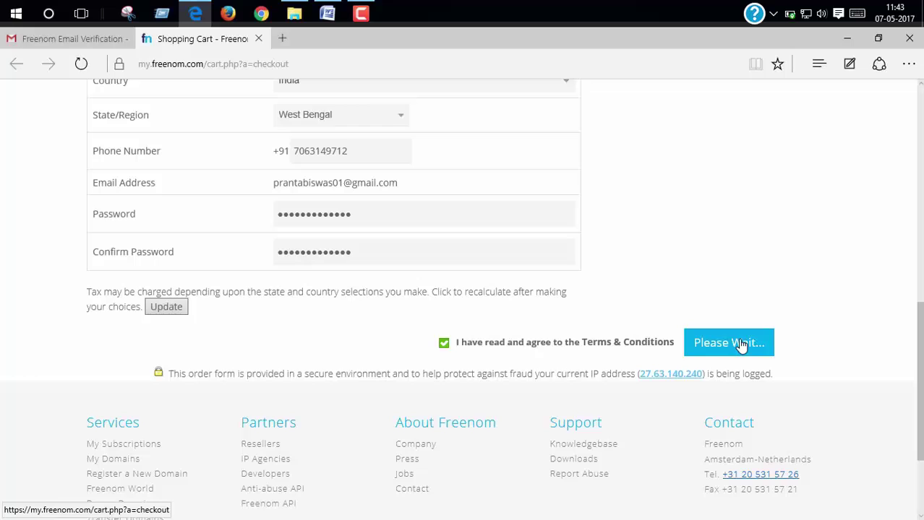
pyautogui.scroll(2, 648, 288)
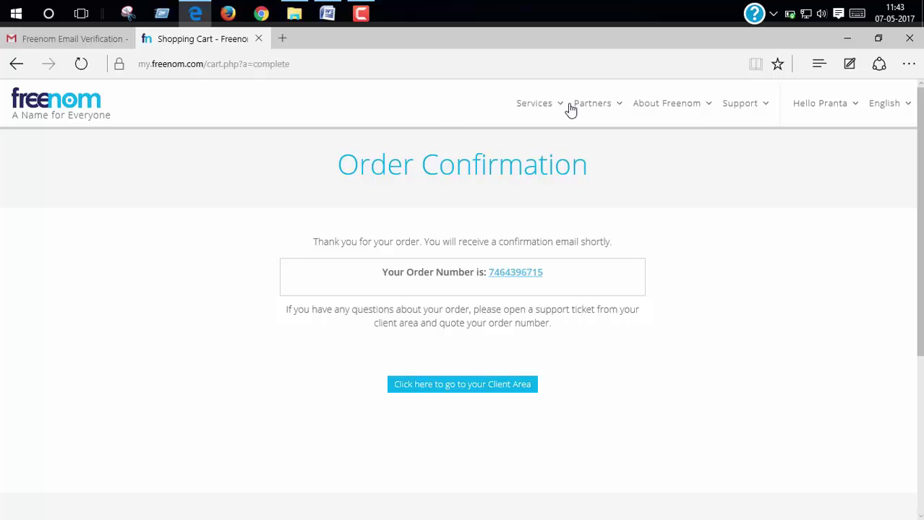
# Check techzambo.tk under Services > My Domains and close the tab showing the unreachable site.
pyautogui.moveTo(551, 107)
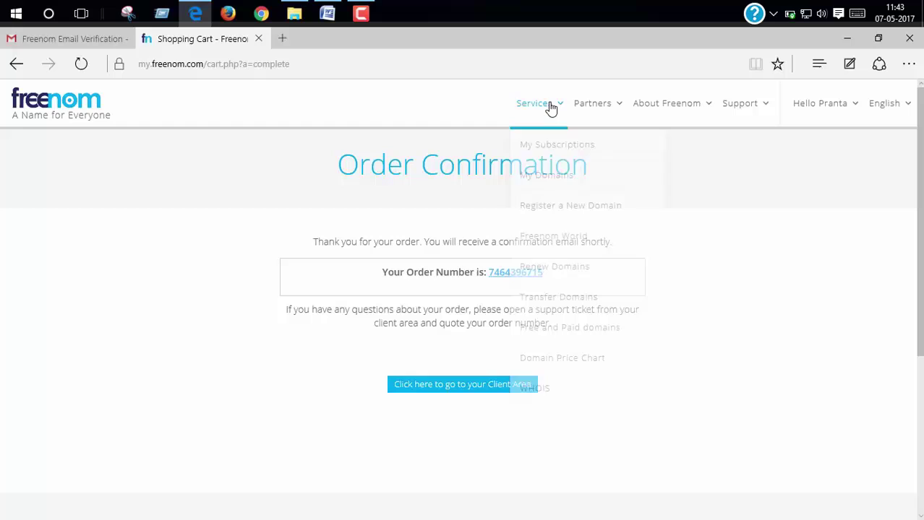
pyautogui.click(571, 179)
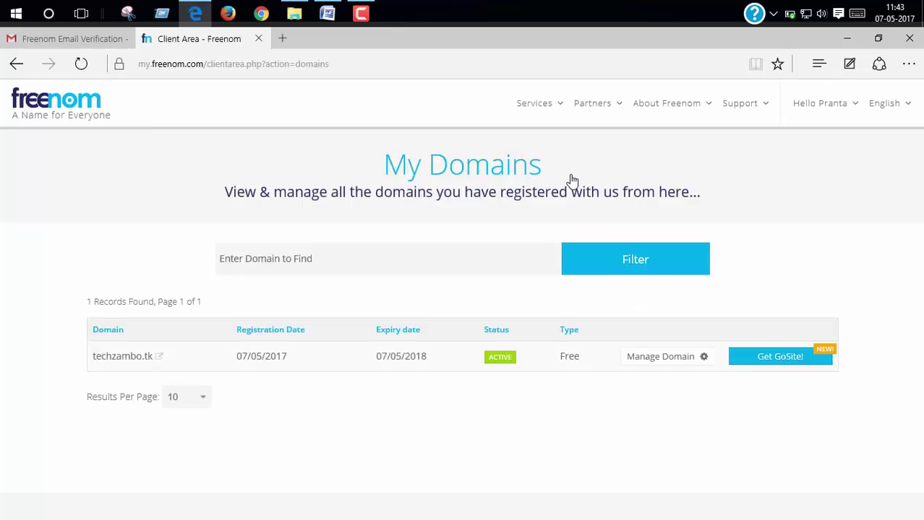
pyautogui.scroll(-3, 522, 144)
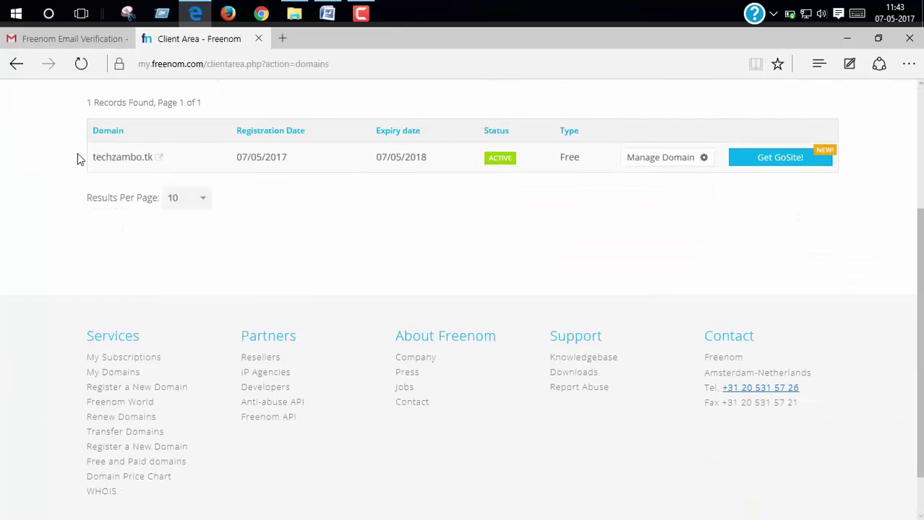
pyautogui.rightClick(113, 159)
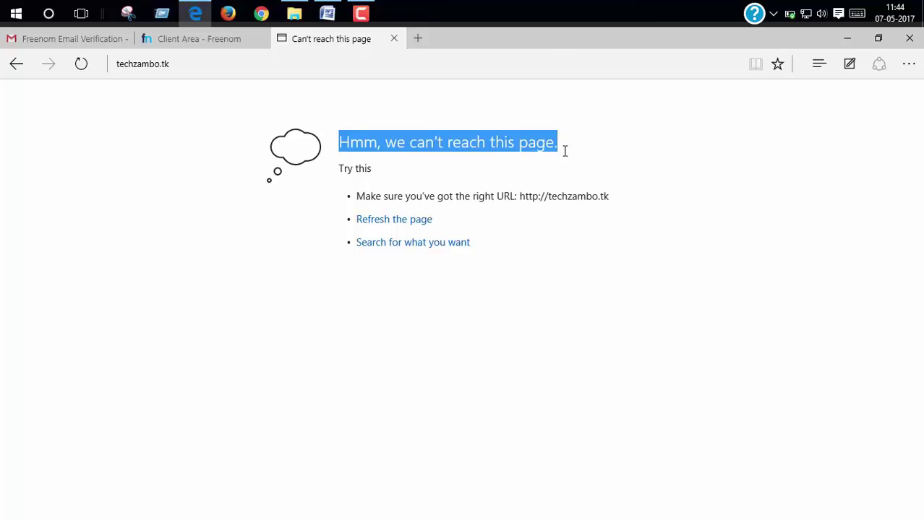
pyautogui.click(459, 134)
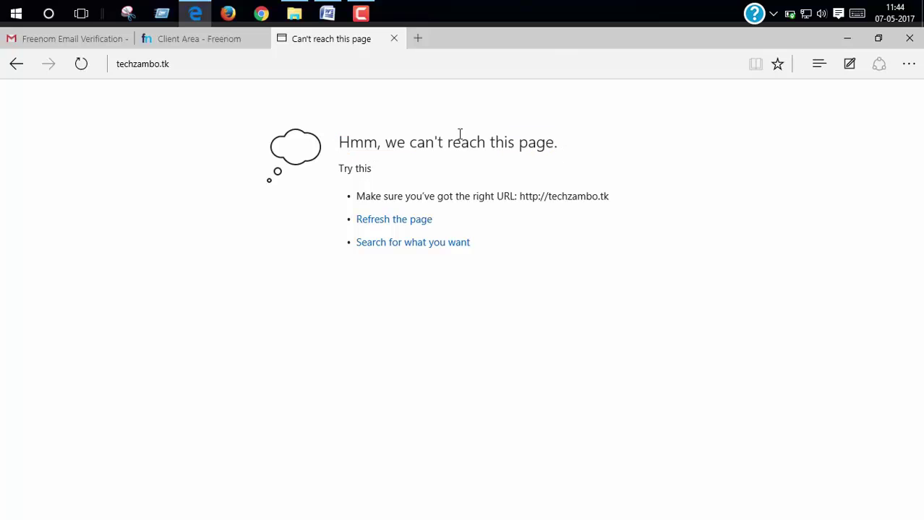
pyautogui.click(394, 40)
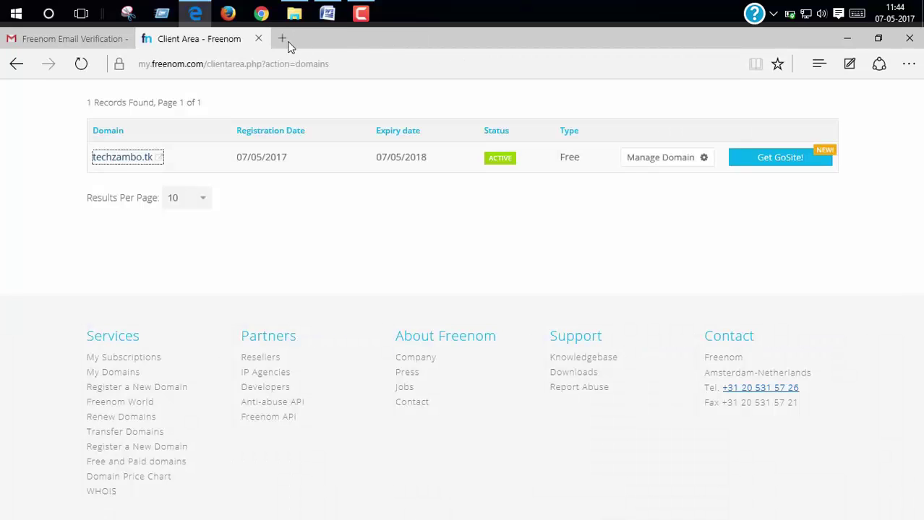
# Load hostinger.in in a new tab and review its Free Hosting features: 2000 MB disk, 100 GB bandwidth.
pyautogui.click(278, 39)
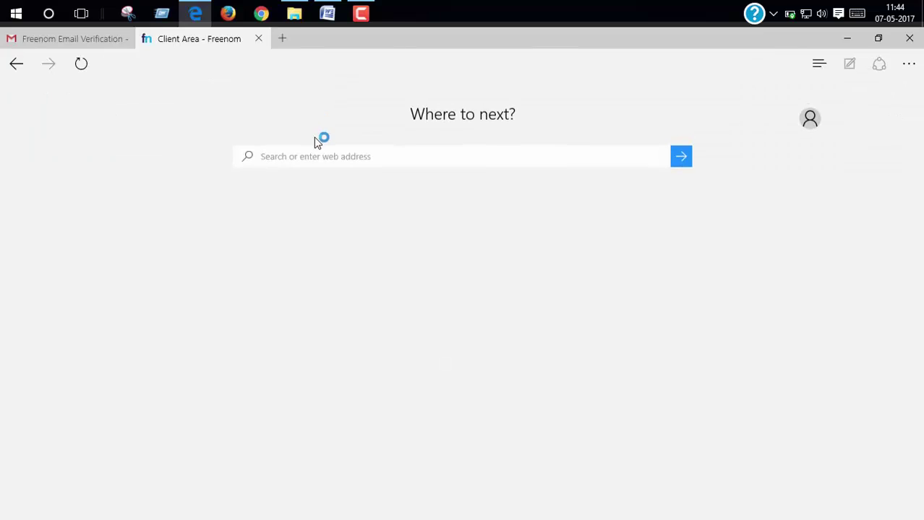
pyautogui.write('h')
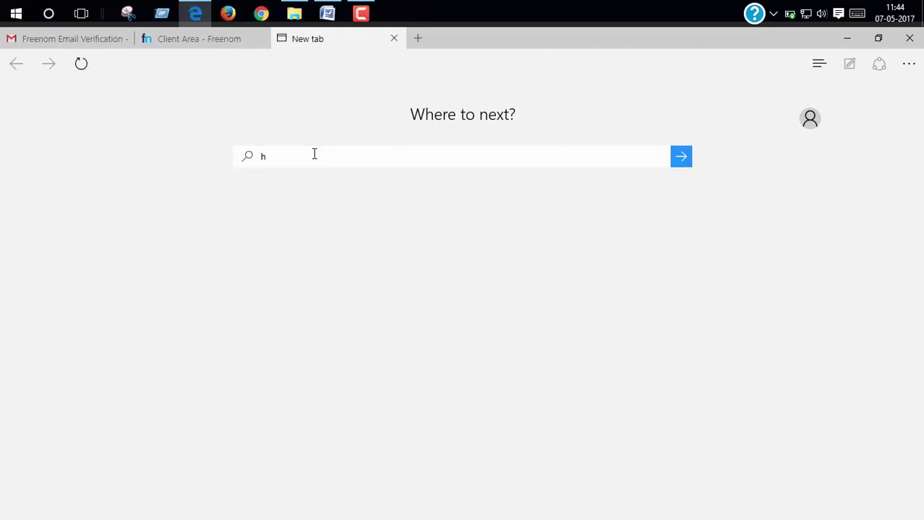
pyautogui.write('ostinge')
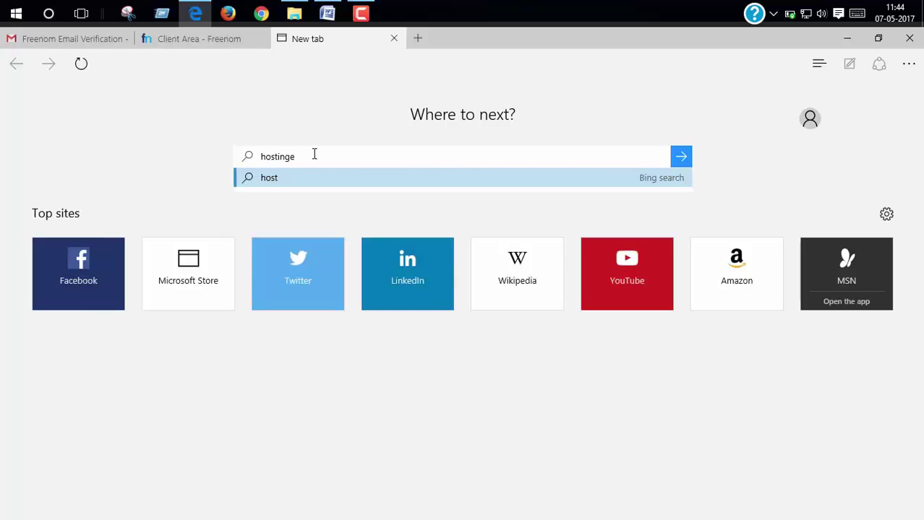
pyautogui.write('r.in')
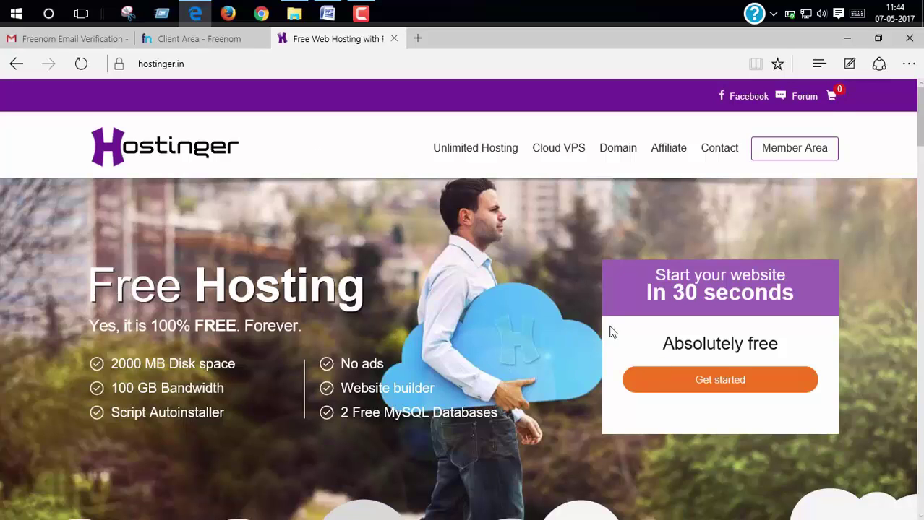
pyautogui.scroll(-1, 610, 330)
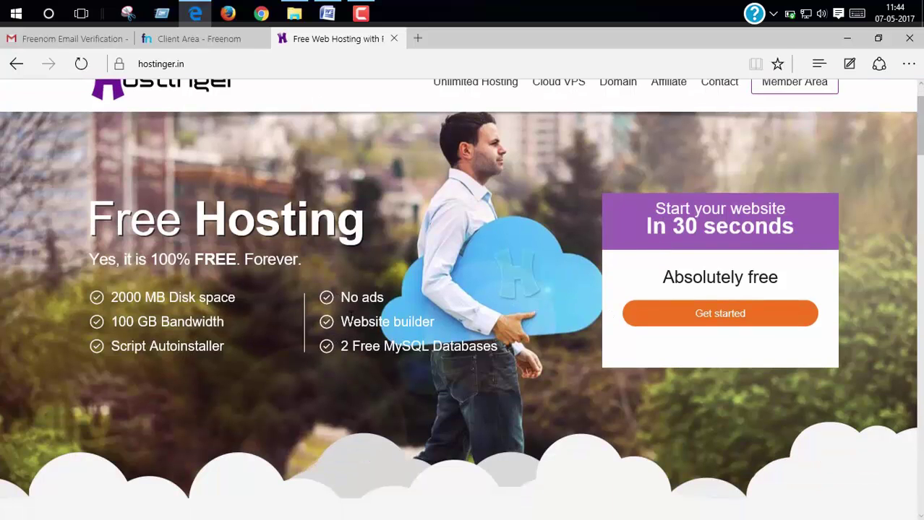
pyautogui.tripleClick(117, 323)
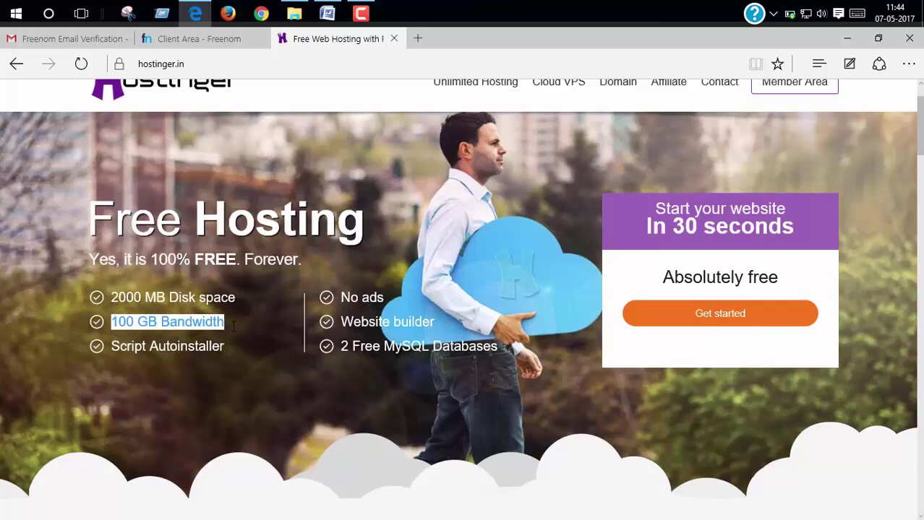
pyautogui.doubleClick(157, 298)
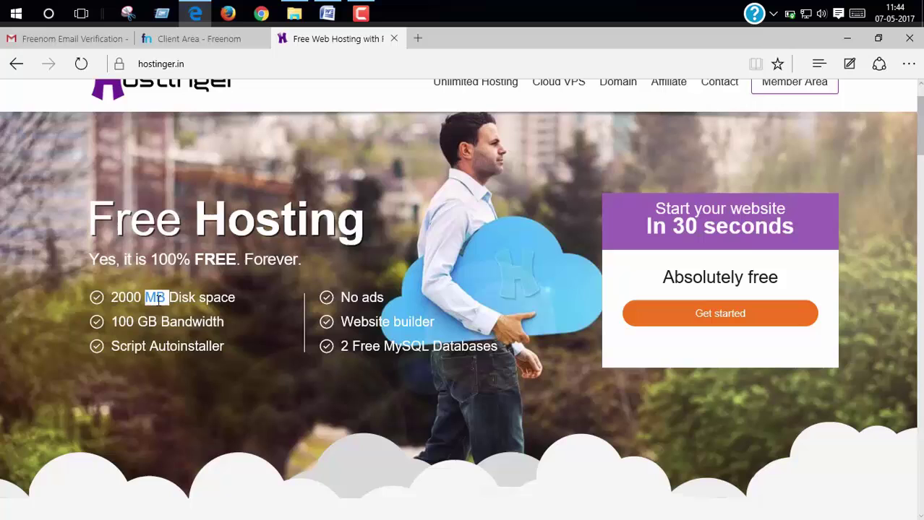
pyautogui.scroll(1, 745, 330)
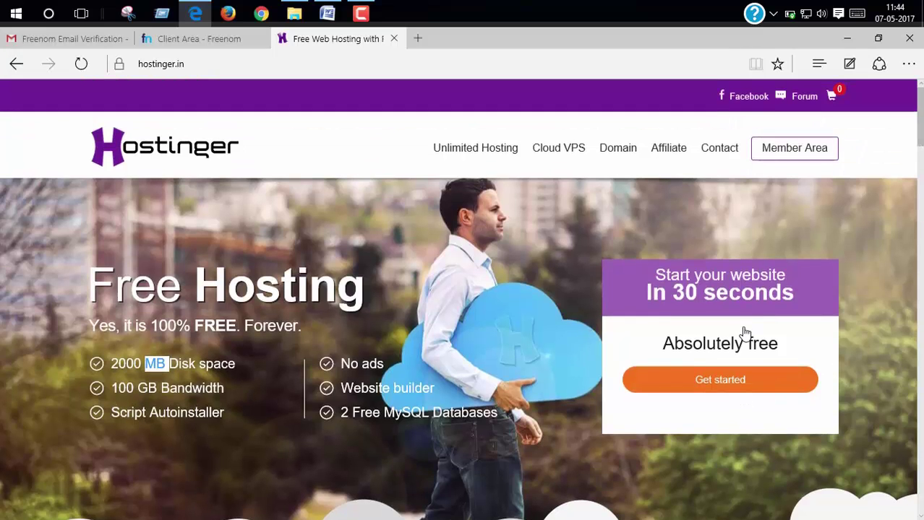
pyautogui.scroll(-3, 747, 336)
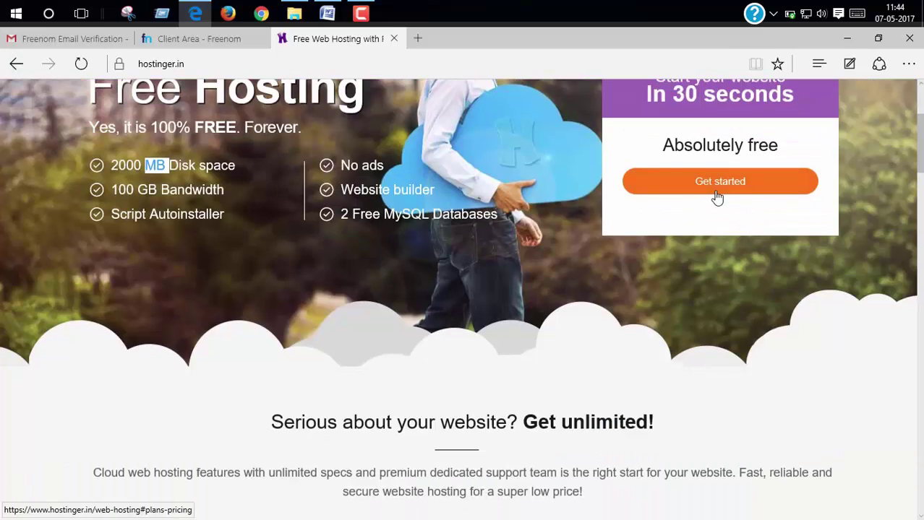
# Open the hosting pricing table and order the FREE plan.
pyautogui.click(717, 197)
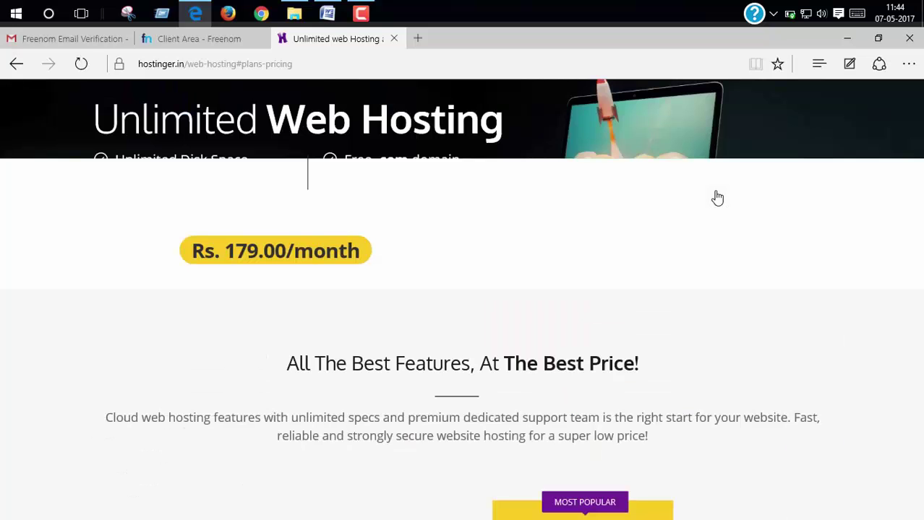
pyautogui.scroll(-10, 717, 197)
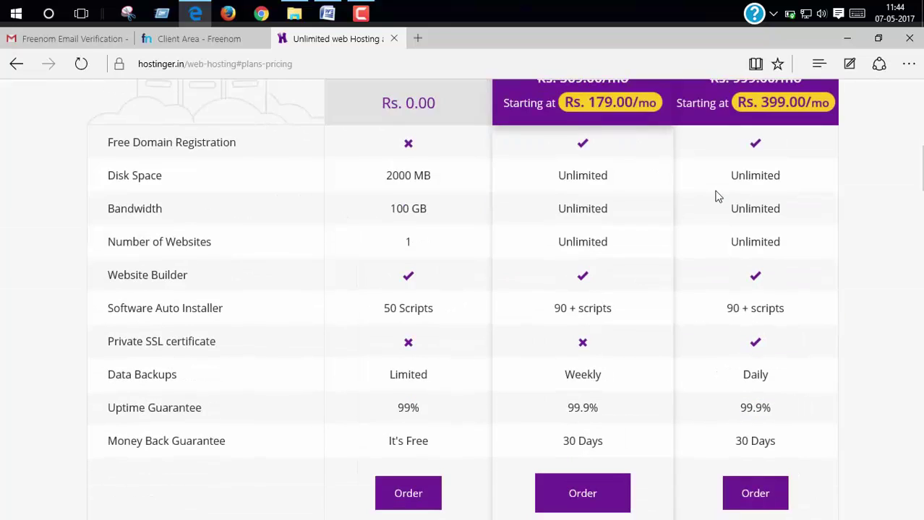
pyautogui.scroll(3, 717, 197)
pyautogui.scroll(-4, 717, 198)
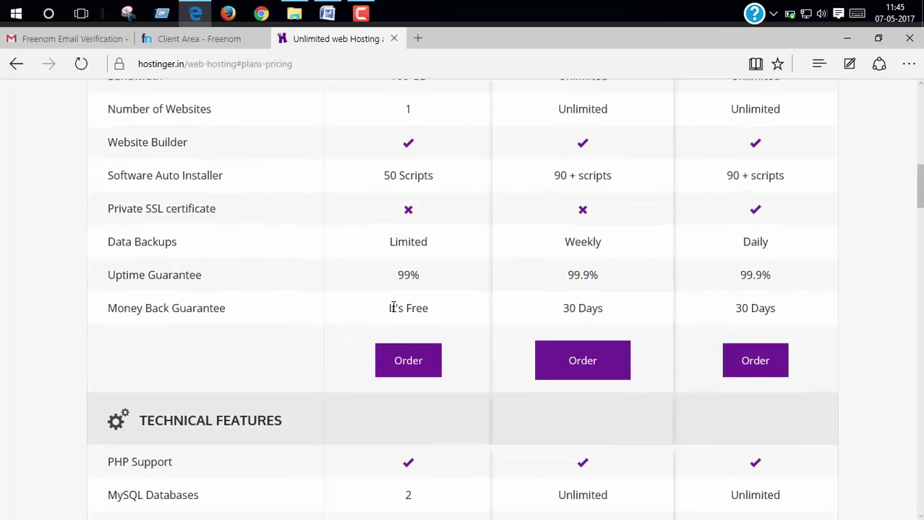
pyautogui.moveTo(389, 308); pyautogui.dragTo(469, 306)
pyautogui.scroll(4, 399, 206)
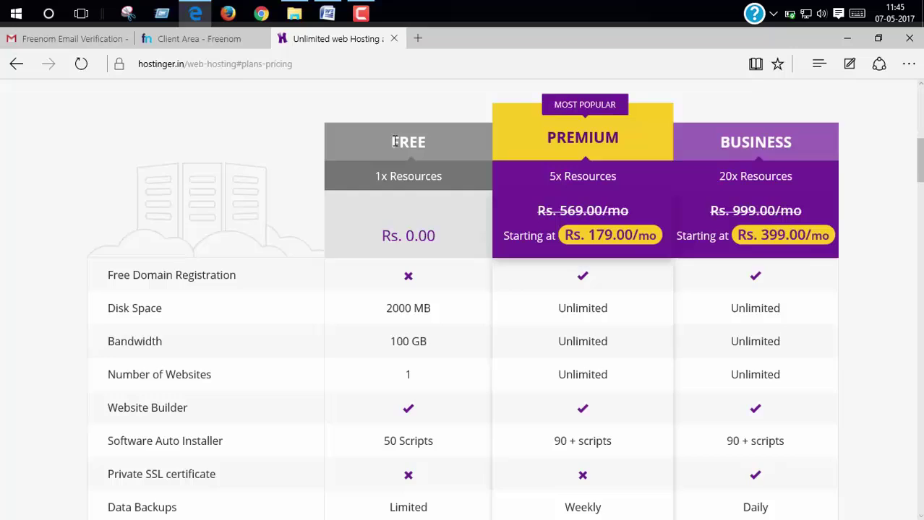
pyautogui.scroll(-5, 428, 282)
pyautogui.scroll(1, 412, 239)
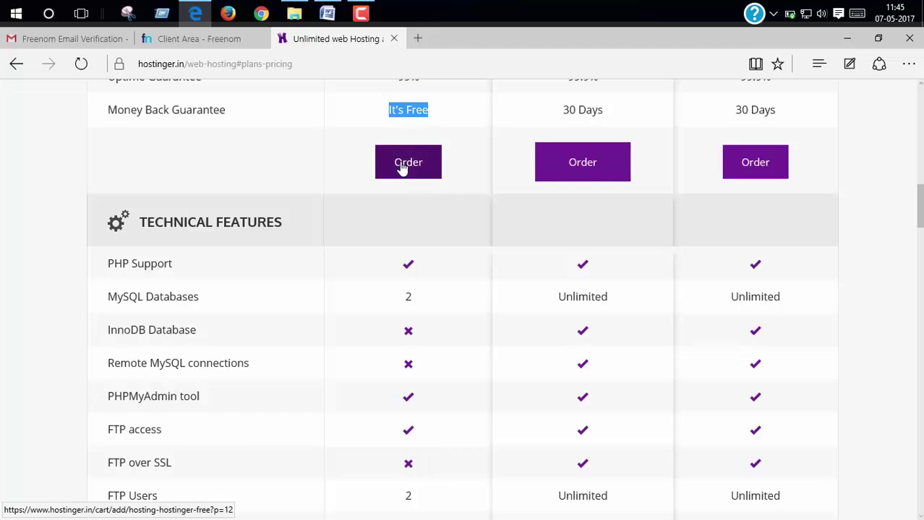
pyautogui.click(402, 167)
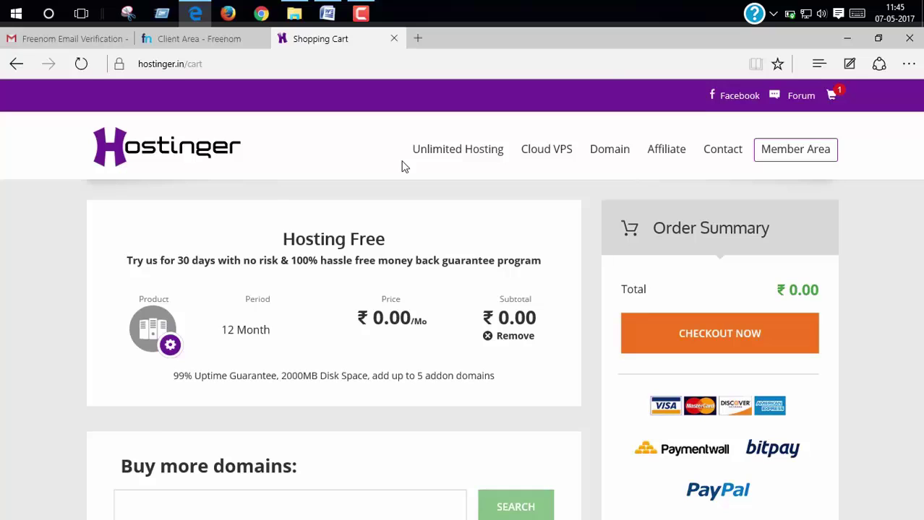
# Check out the free hosting order and choose Create New Account.
pyautogui.scroll(-1, 405, 166)
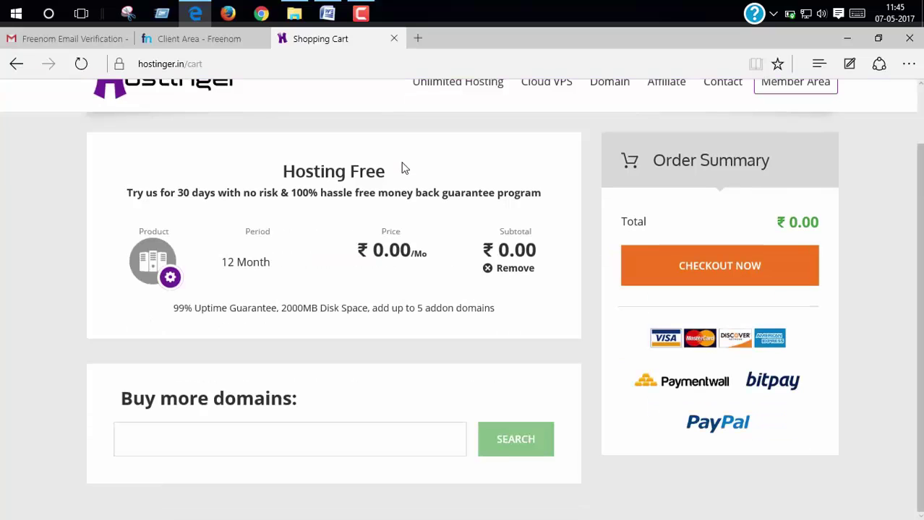
pyautogui.click(675, 275)
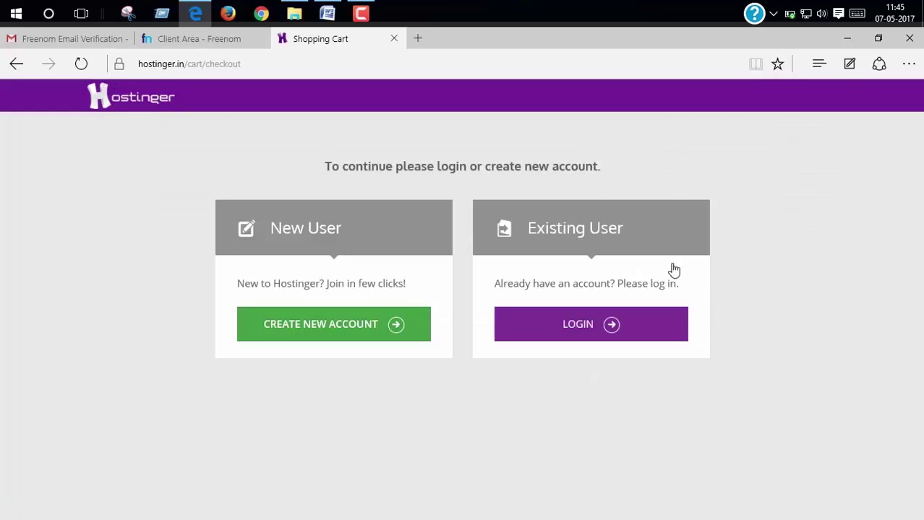
pyautogui.click(315, 326)
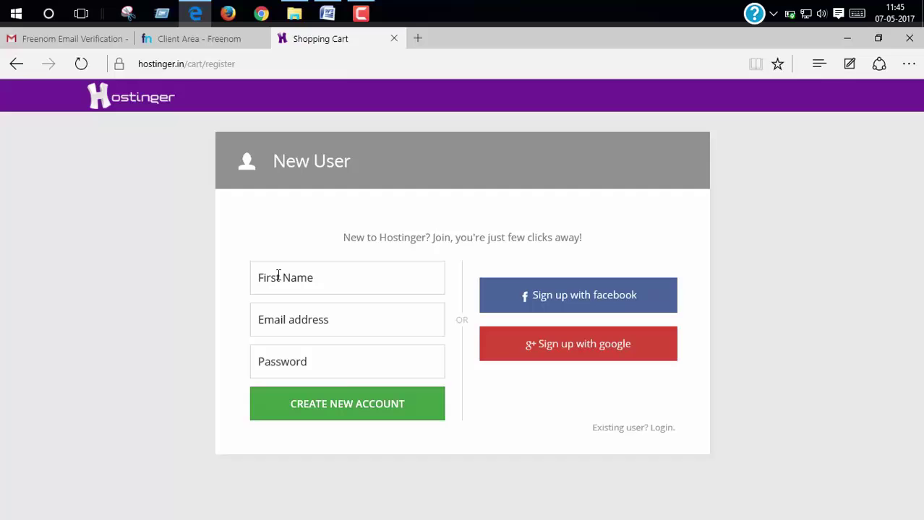
# Register with the user's first name, email and a password, and let the browser save the password.
pyautogui.click(279, 276)
pyautogui.write('Pratta')
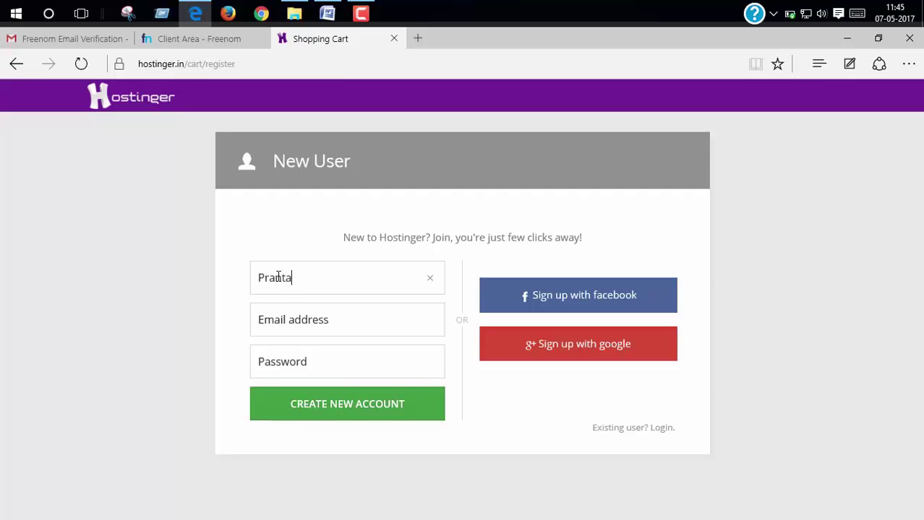
pyautogui.press('Tab')
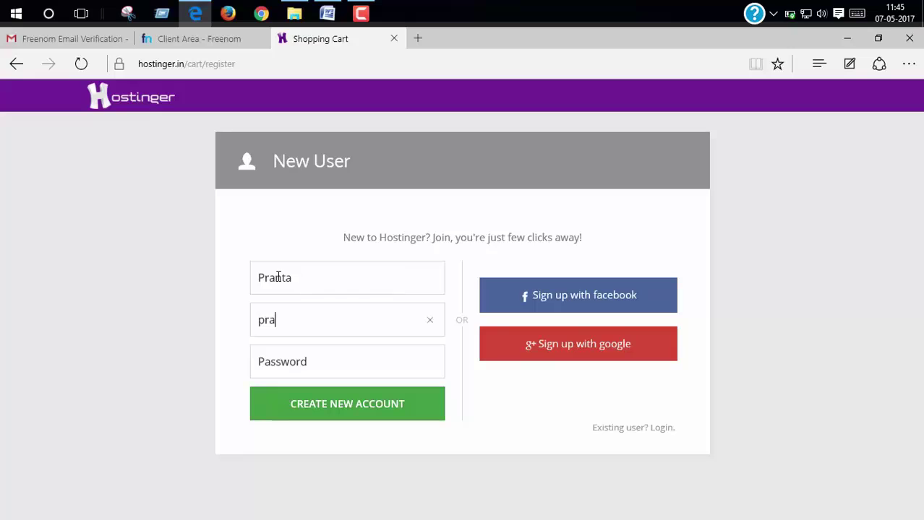
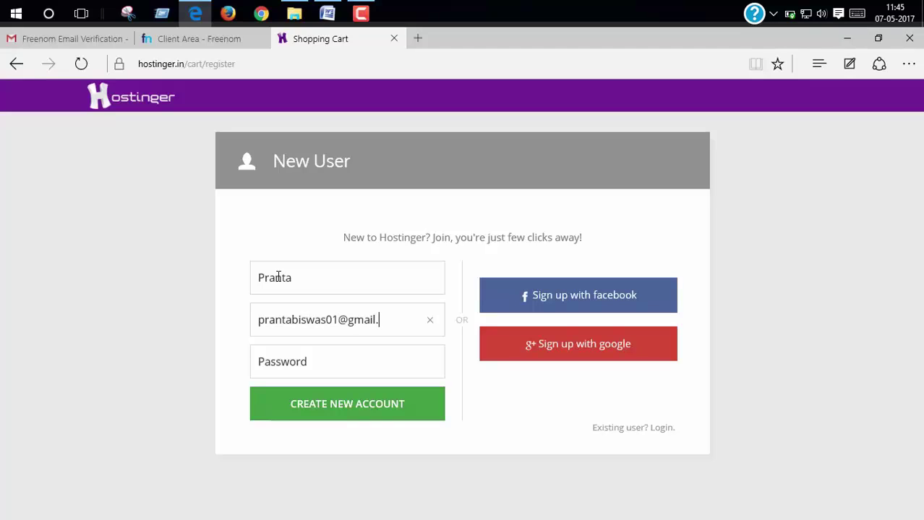
pyautogui.click(307, 365)
pyautogui.write('****')
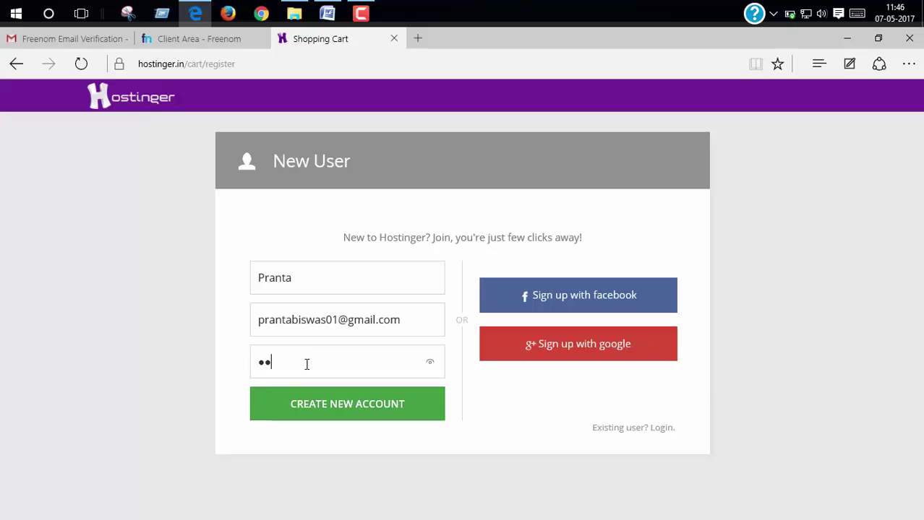
pyautogui.write('*********')
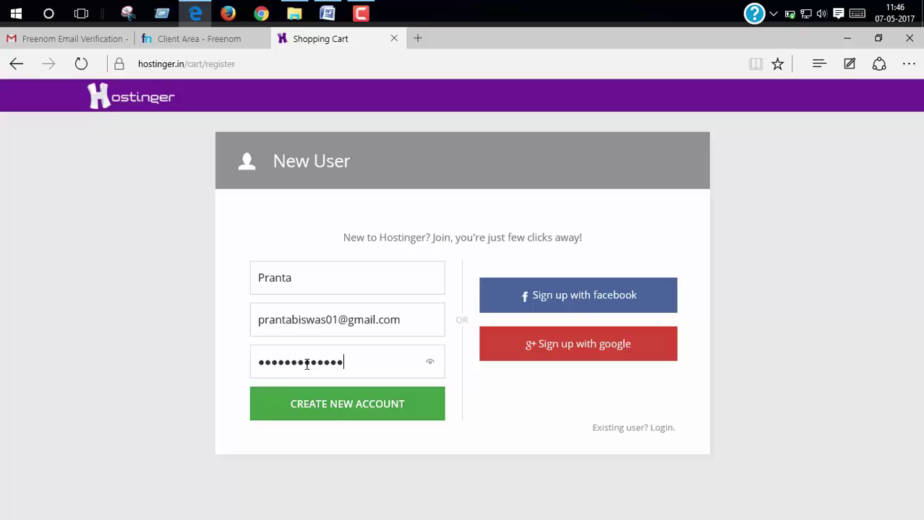
pyautogui.click(351, 417)
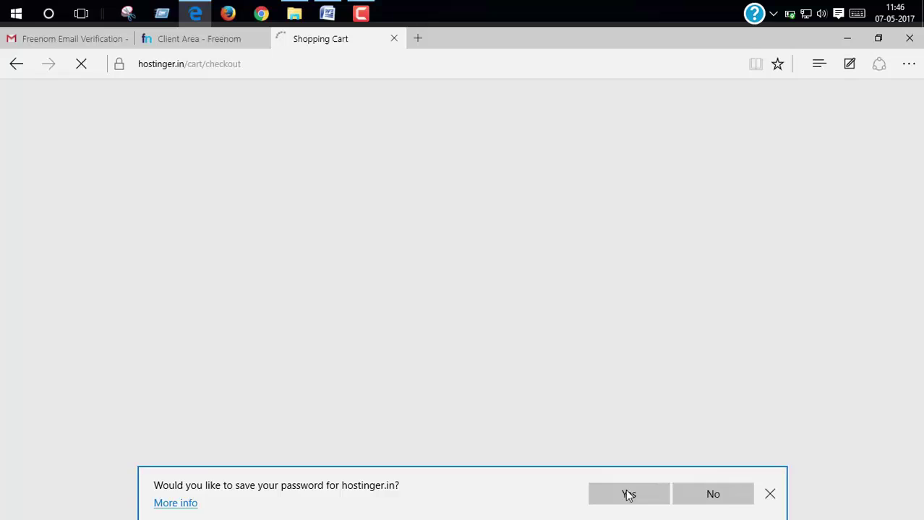
pyautogui.click(628, 495)
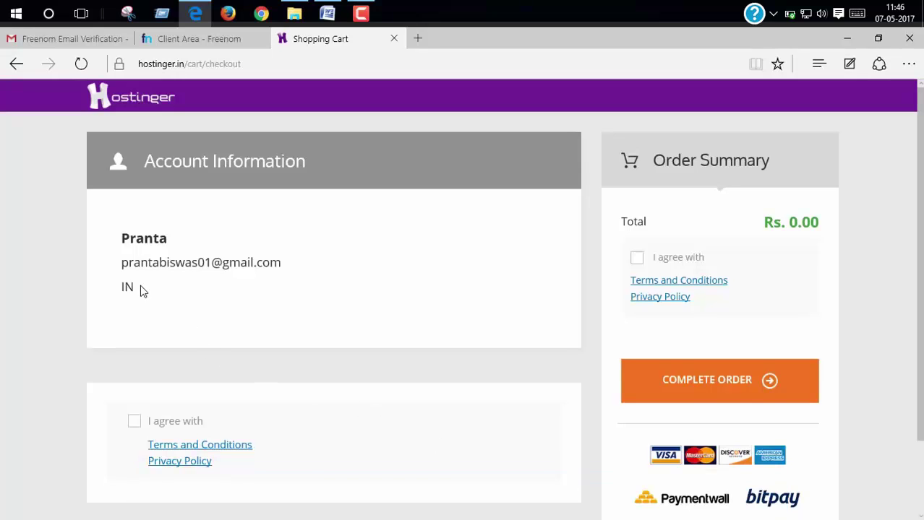
# Agree to the terms and complete the free hosting order, reviewing the Rs. 0.00 receipt.
pyautogui.click(636, 260)
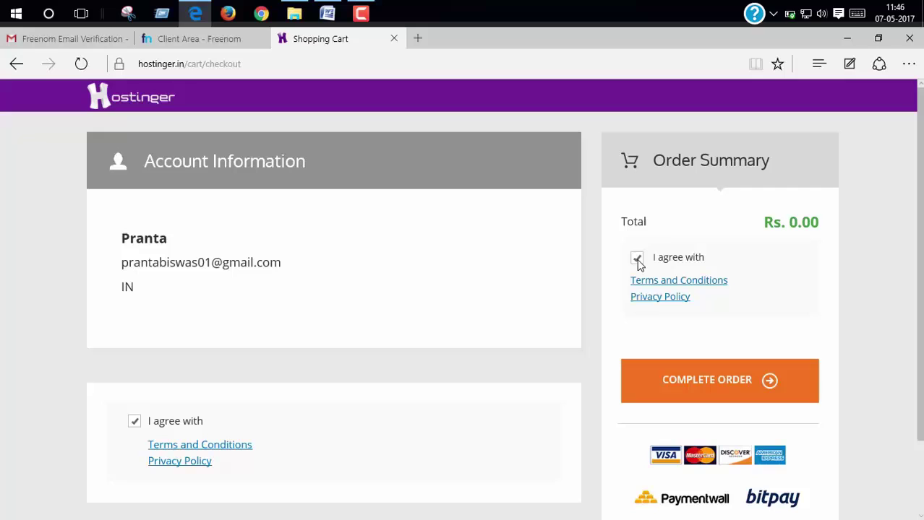
pyautogui.click(715, 390)
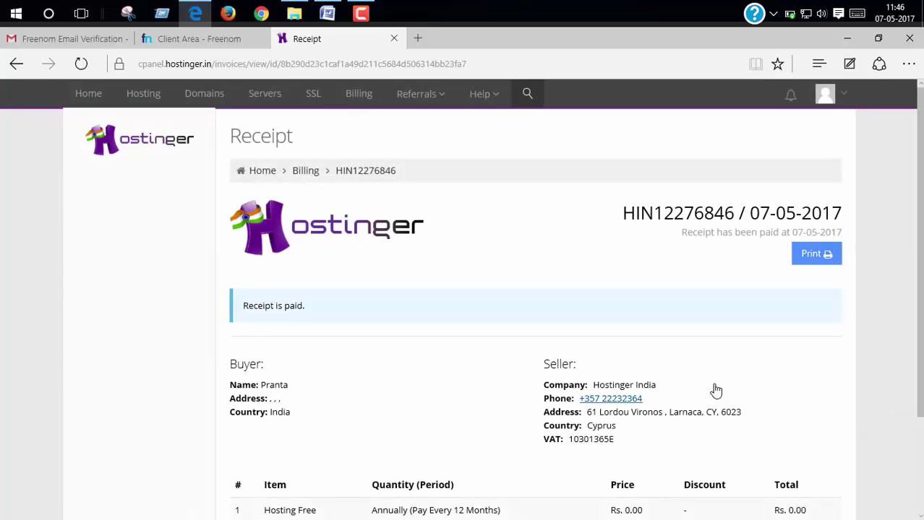
pyautogui.scroll(-2, 716, 390)
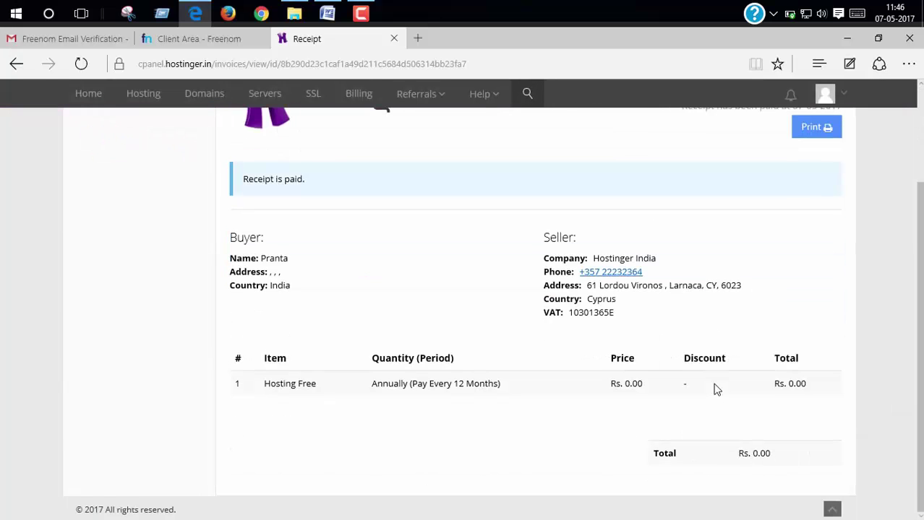
# Open Hostinger's Verify your email message in Gmail and open its This is me! link in a new tab.
pyautogui.click(78, 40)
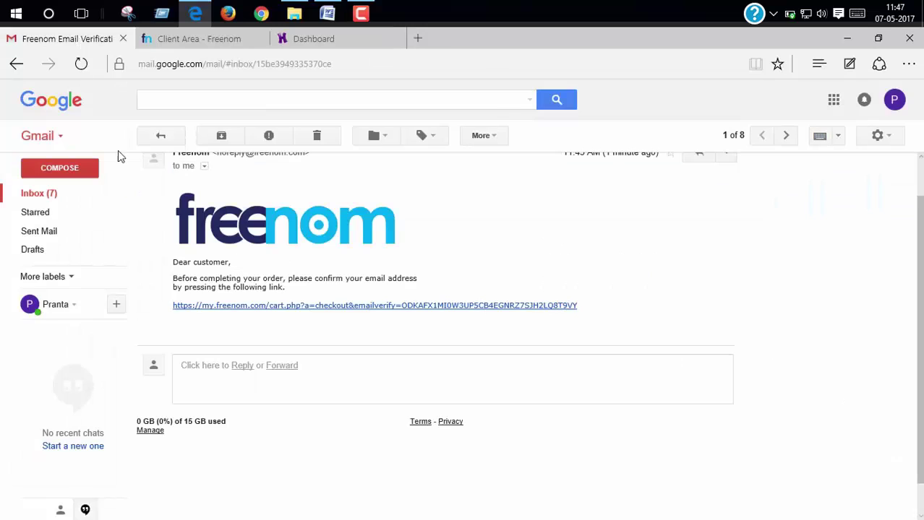
pyautogui.click(162, 136)
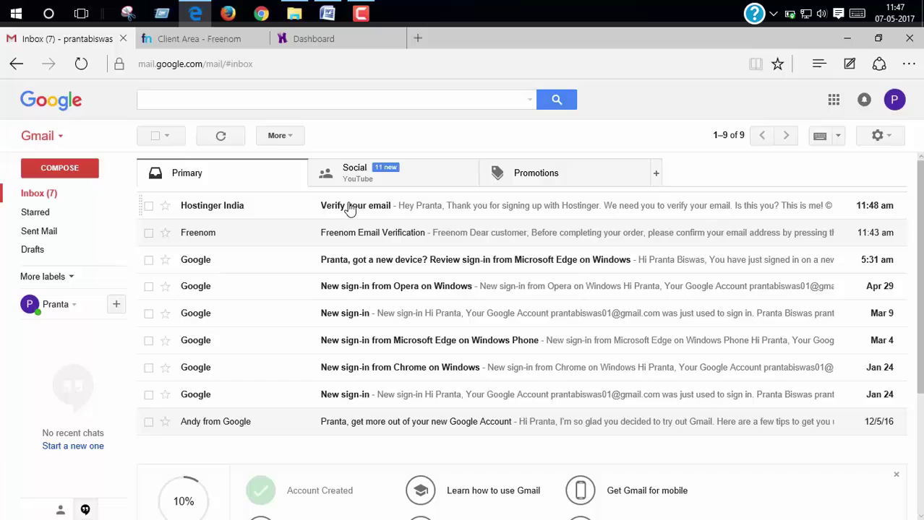
pyautogui.click(349, 207)
pyautogui.click(396, 38)
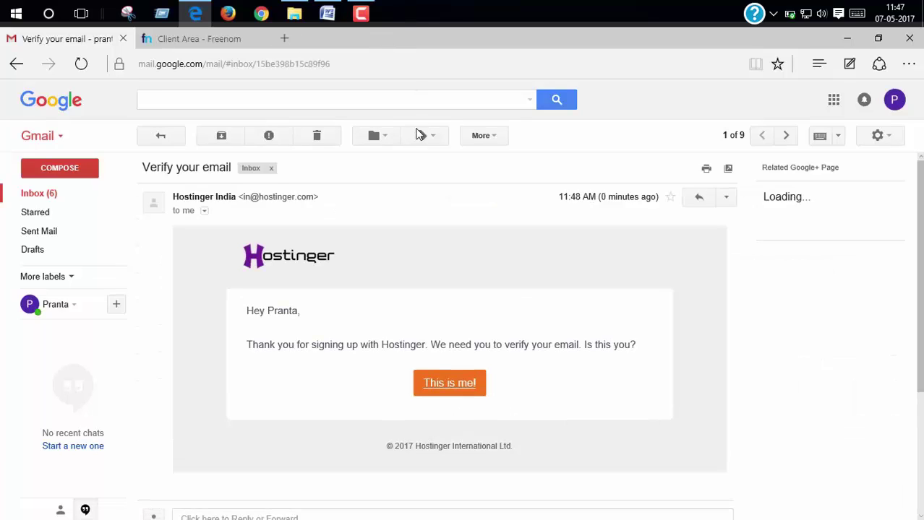
pyautogui.rightClick(447, 387)
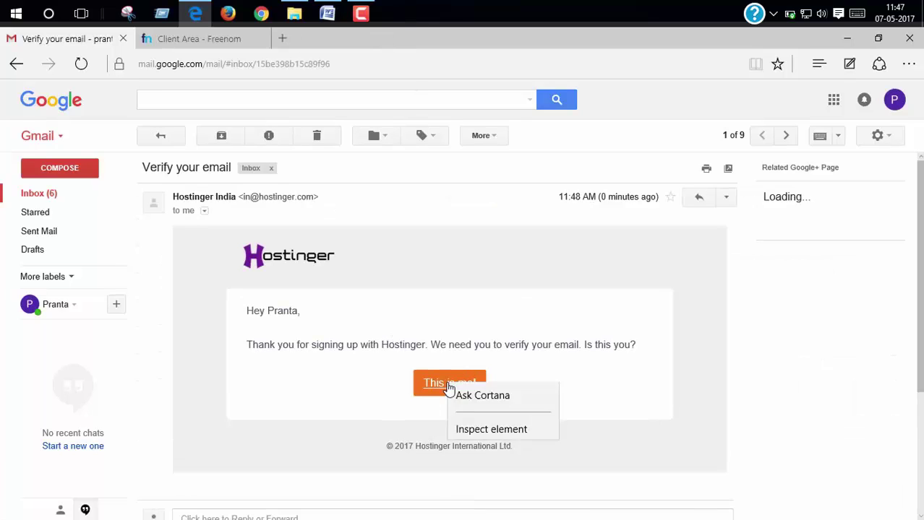
pyautogui.click(497, 391)
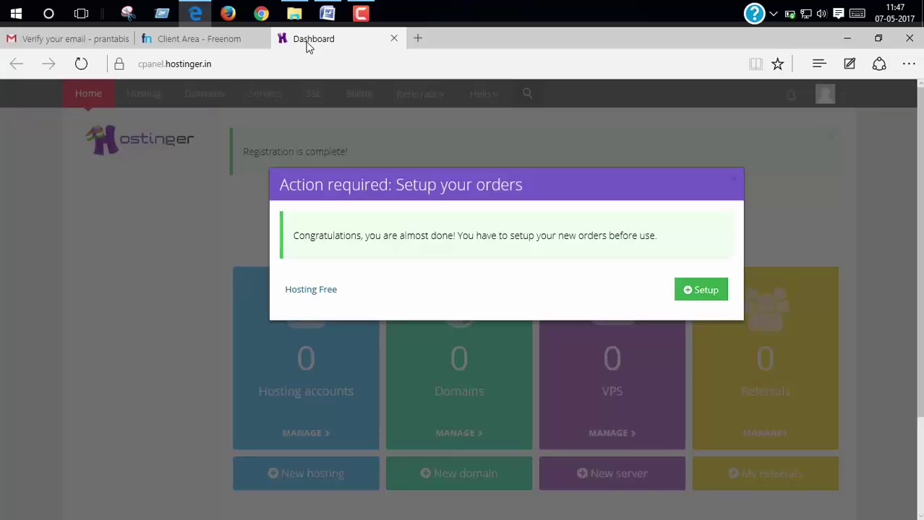
# Start the free hosting setup and copy the techzambo.tk address from the Freenom domain list.
pyautogui.click(703, 294)
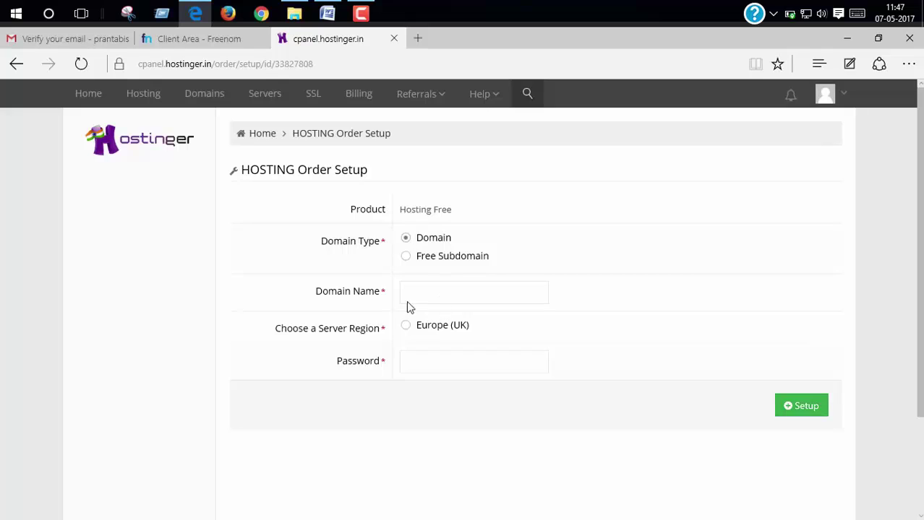
pyautogui.click(428, 290)
pyautogui.click(152, 44)
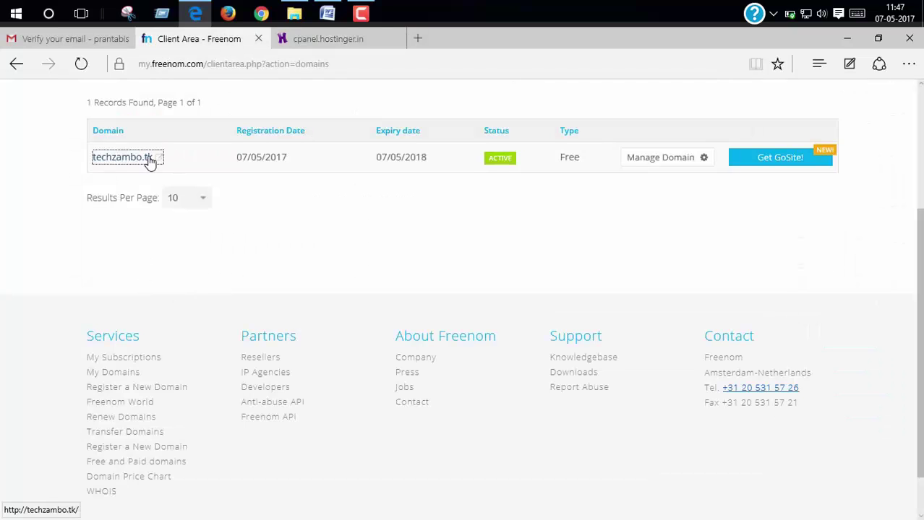
pyautogui.moveTo(153, 160); pyautogui.dragTo(103, 162)
pyautogui.rightClick(103, 162)
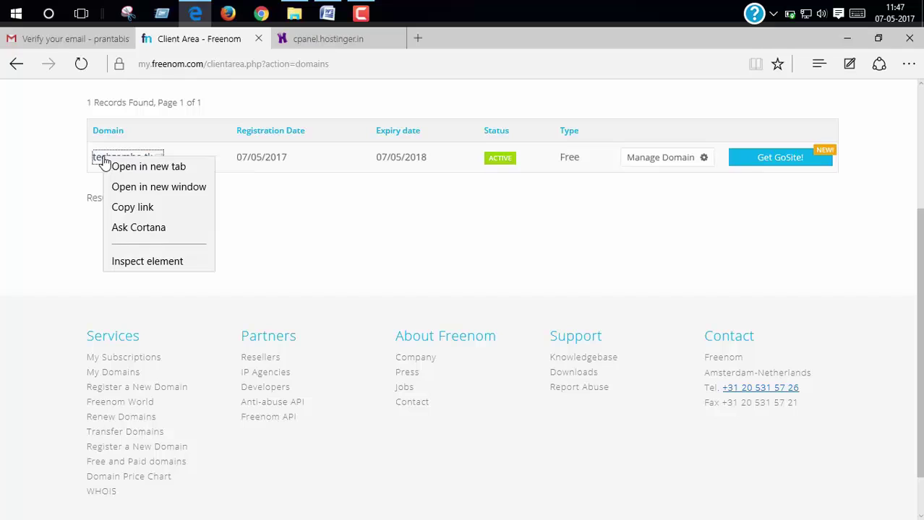
pyautogui.click(175, 208)
# Submit the hosting setup with domain techzambo.tk, the Europe (UK) server and a password.
pyautogui.click(314, 42)
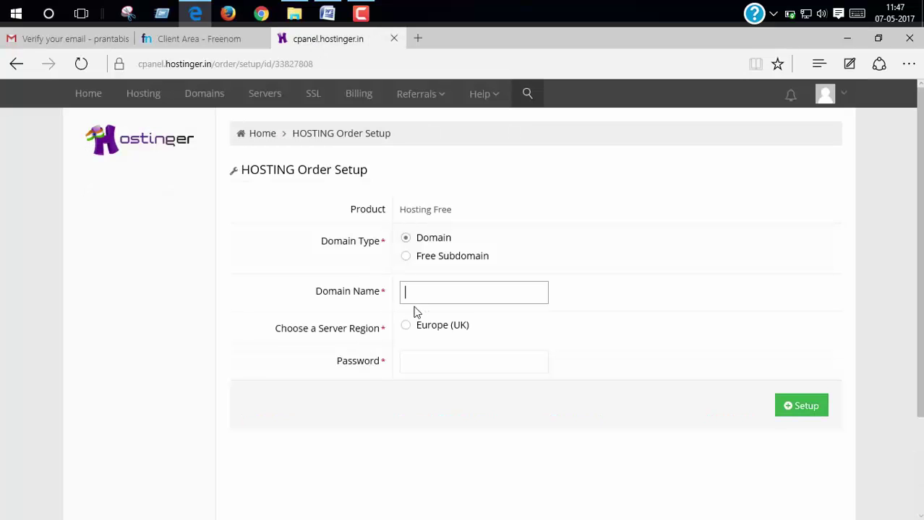
pyautogui.click(426, 301)
pyautogui.hotkey('ctrl', 'v')
pyautogui.click(415, 330)
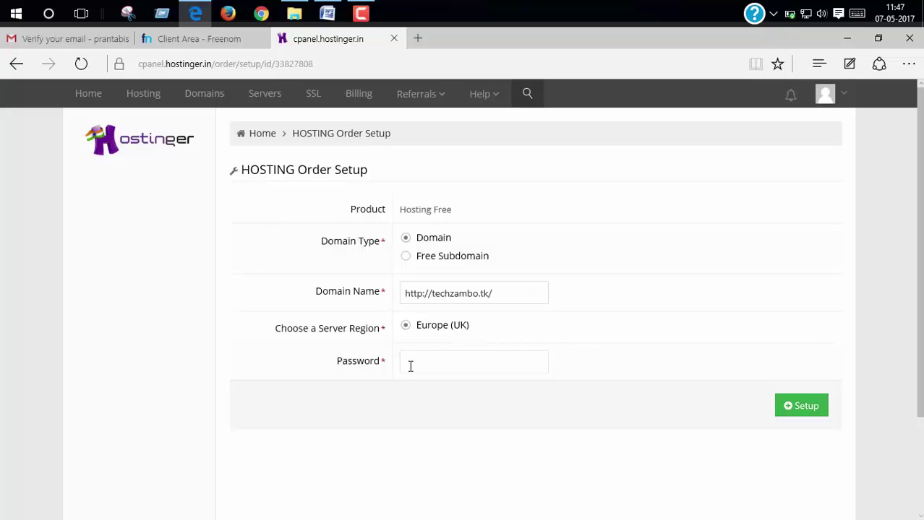
pyautogui.click(427, 365)
pyautogui.write('••')
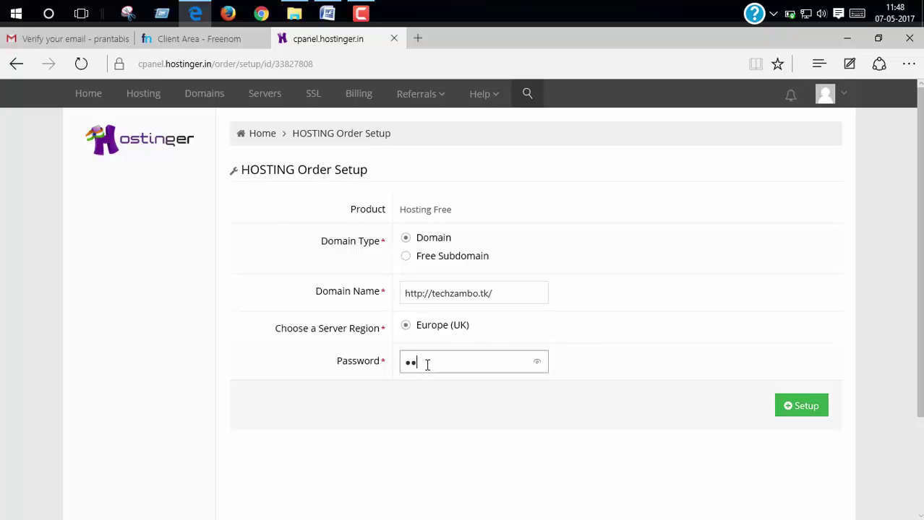
pyautogui.write('••••')
pyautogui.click(786, 410)
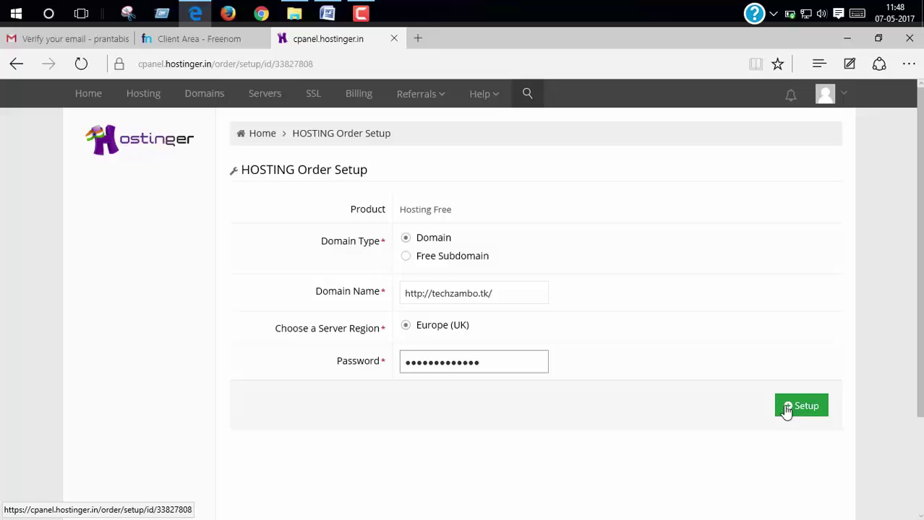
pyautogui.click(786, 409)
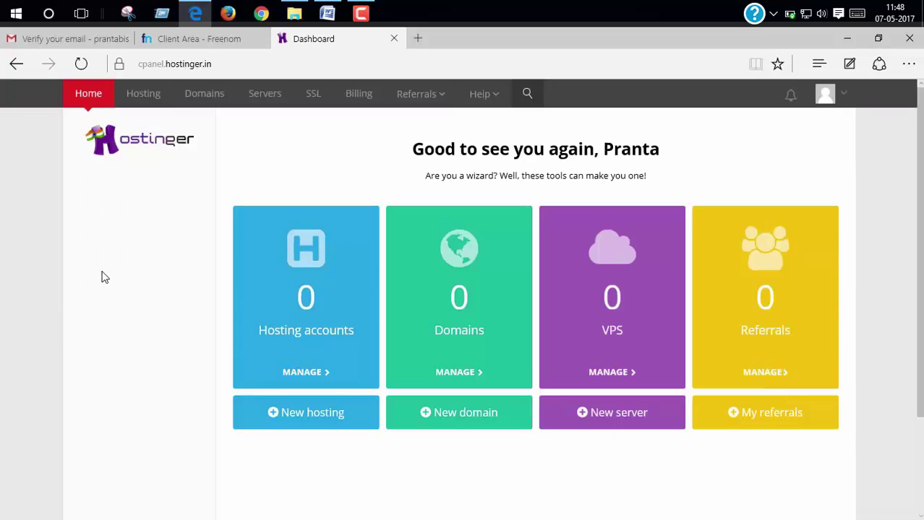
# Open Manage for techzambo.tk under Hosting and look over its Active Free plan control panel.
pyautogui.click(150, 98)
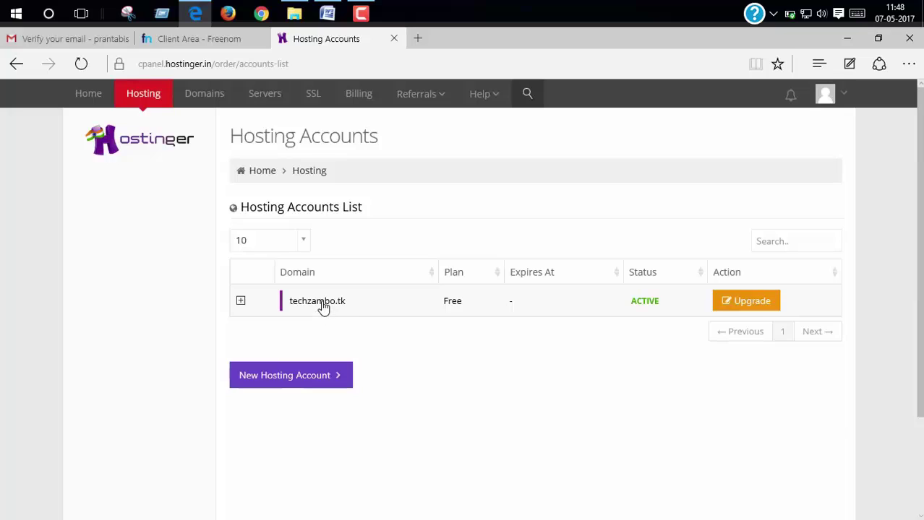
pyautogui.click(323, 307)
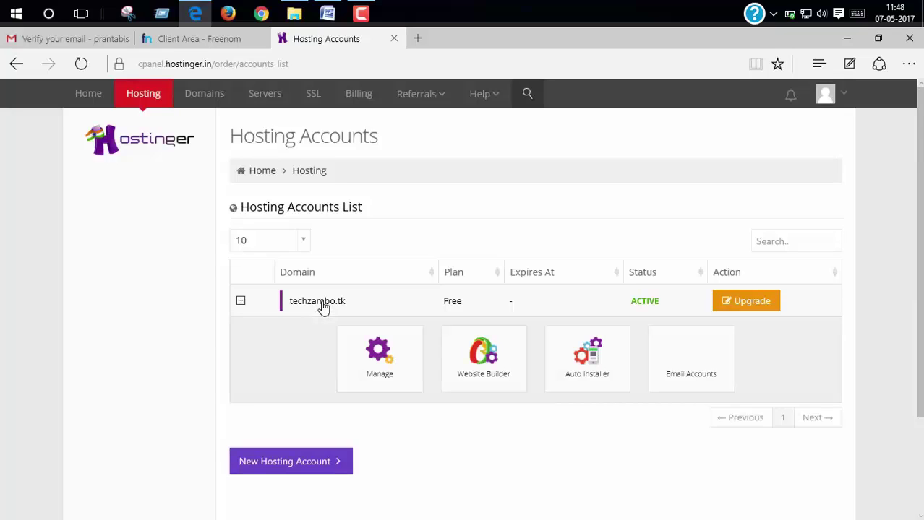
pyautogui.click(395, 371)
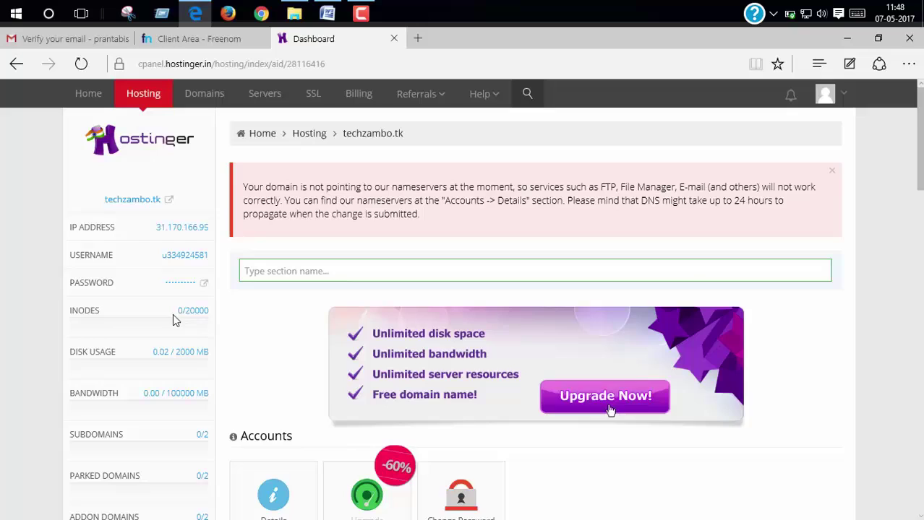
pyautogui.scroll(-3, 340, 433)
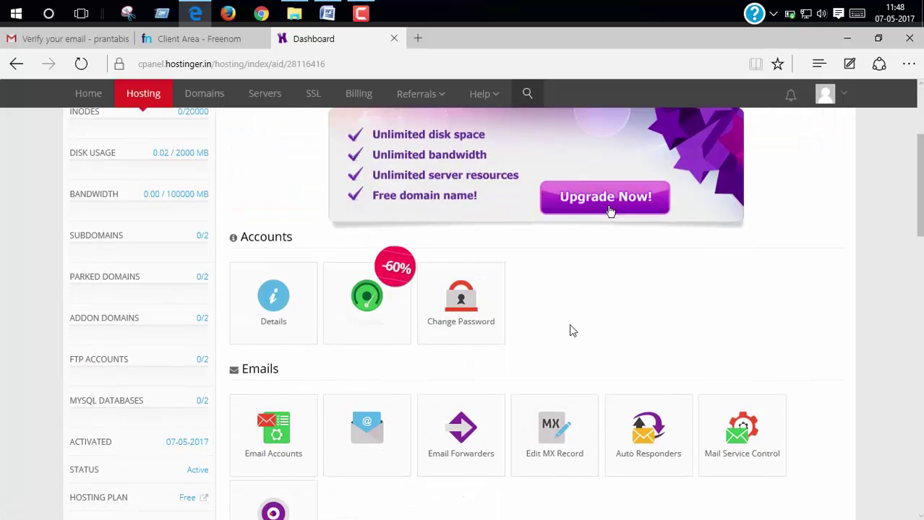
pyautogui.scroll(-5, 571, 330)
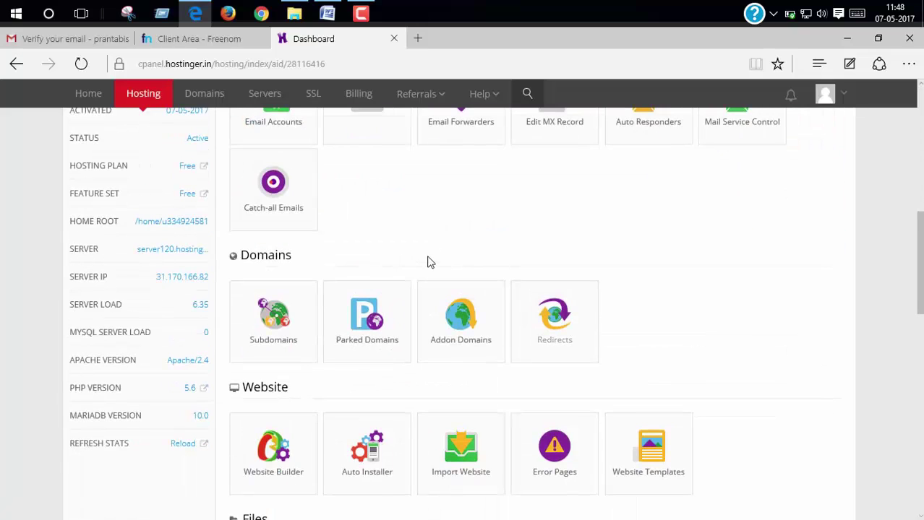
pyautogui.scroll(-6, 427, 262)
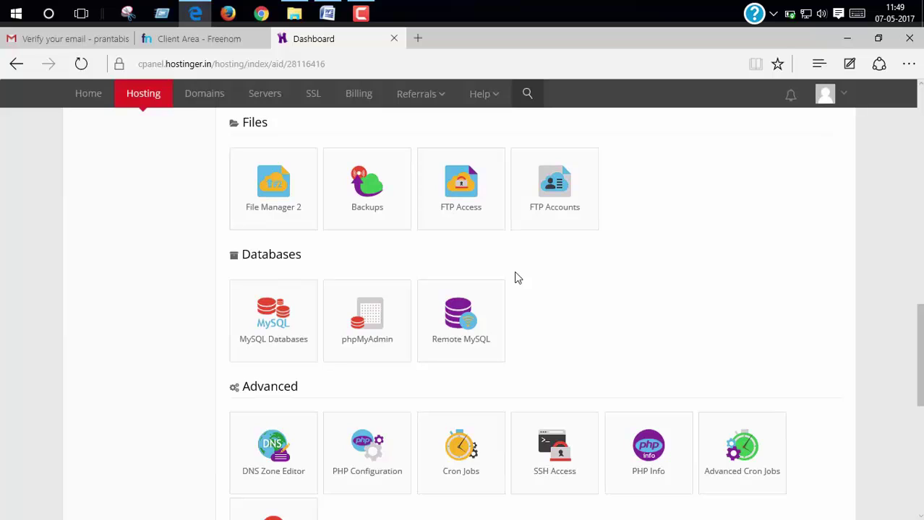
pyautogui.scroll(-4, 518, 278)
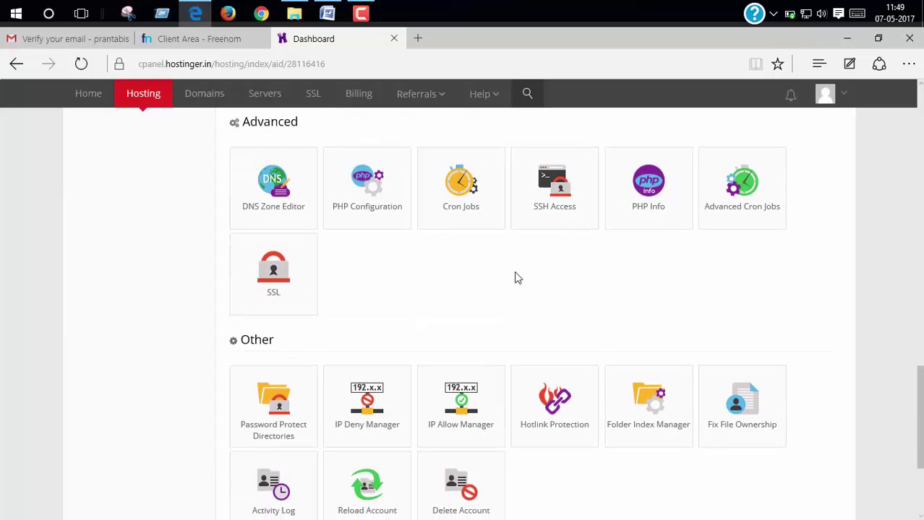
pyautogui.scroll(-3, 518, 279)
pyautogui.scroll(6, 517, 279)
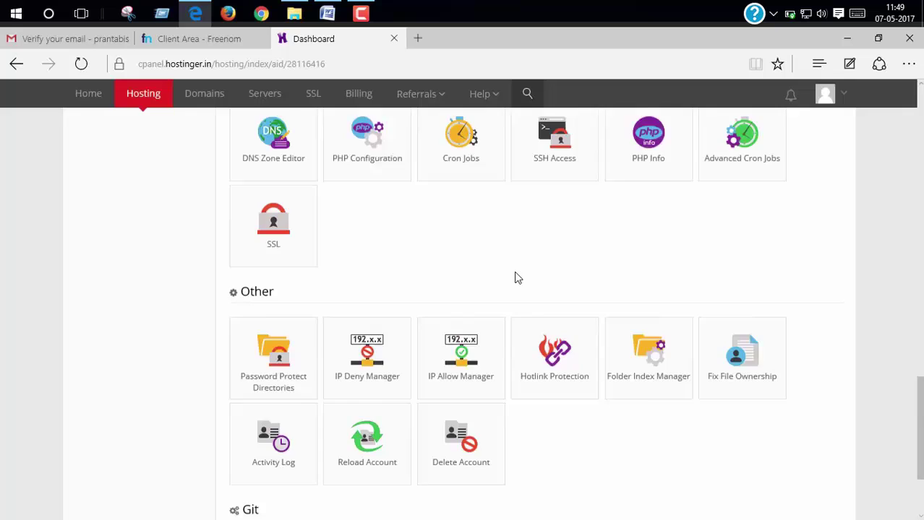
pyautogui.scroll(-3, 518, 278)
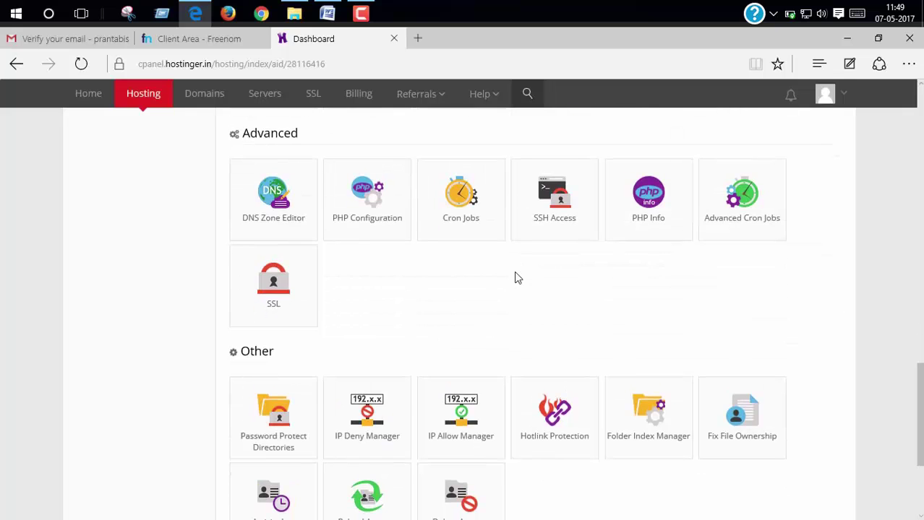
pyautogui.scroll(3, 518, 278)
pyautogui.scroll(-1, 517, 278)
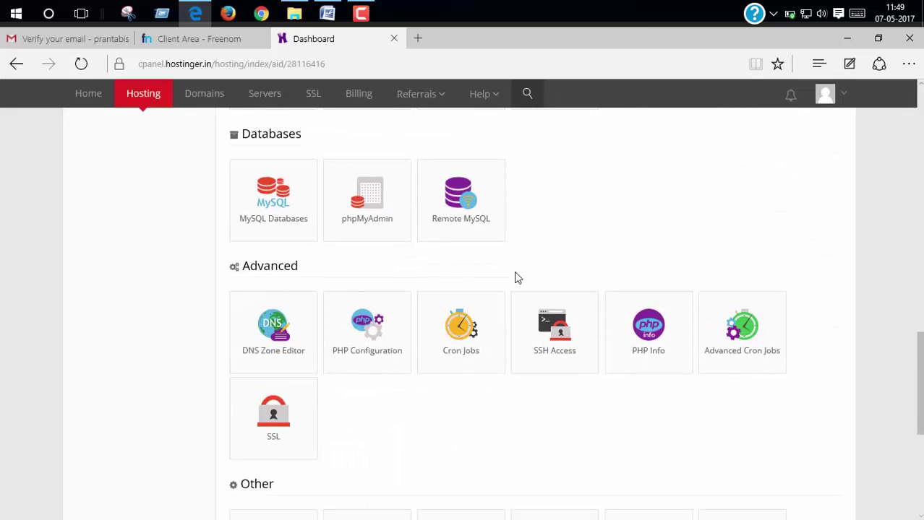
pyautogui.scroll(10, 517, 278)
pyautogui.scroll(3, 518, 278)
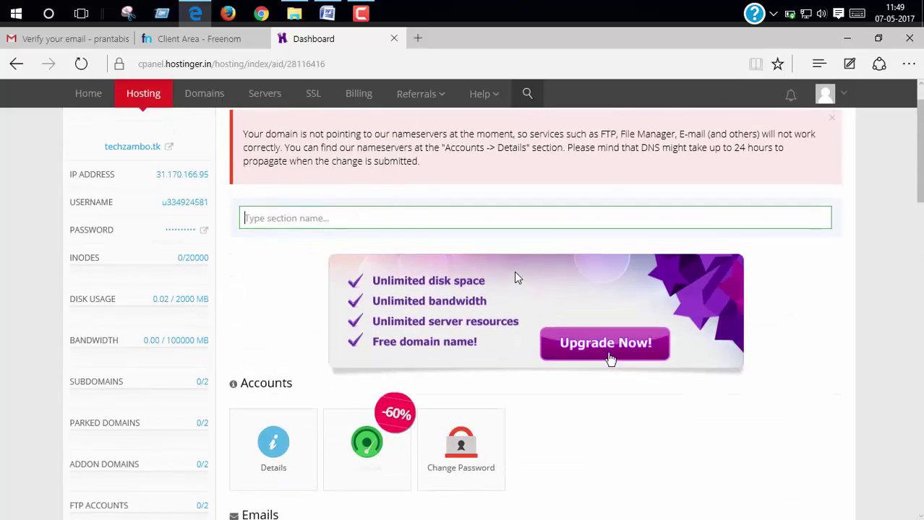
pyautogui.scroll(-2, 518, 278)
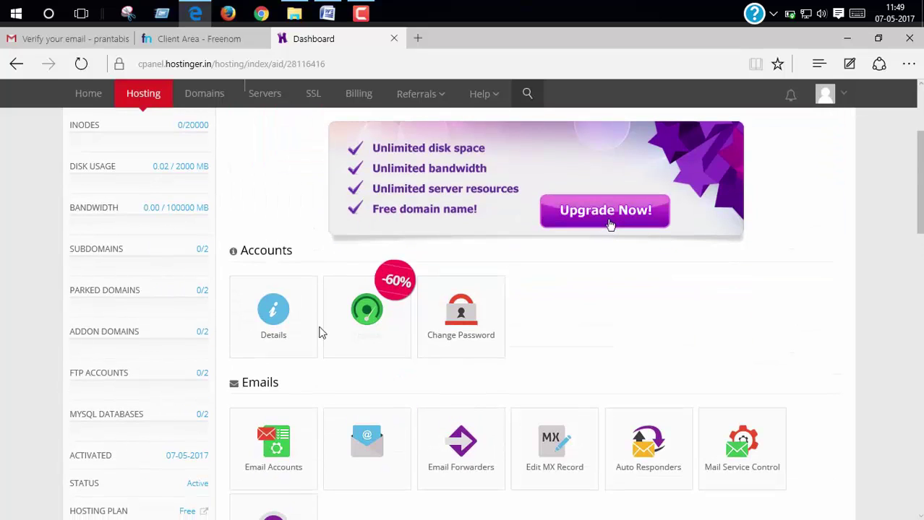
# Copy nameserver ns1.hostinger.in from the account Details and go back to the Freenom client area.
pyautogui.click(279, 316)
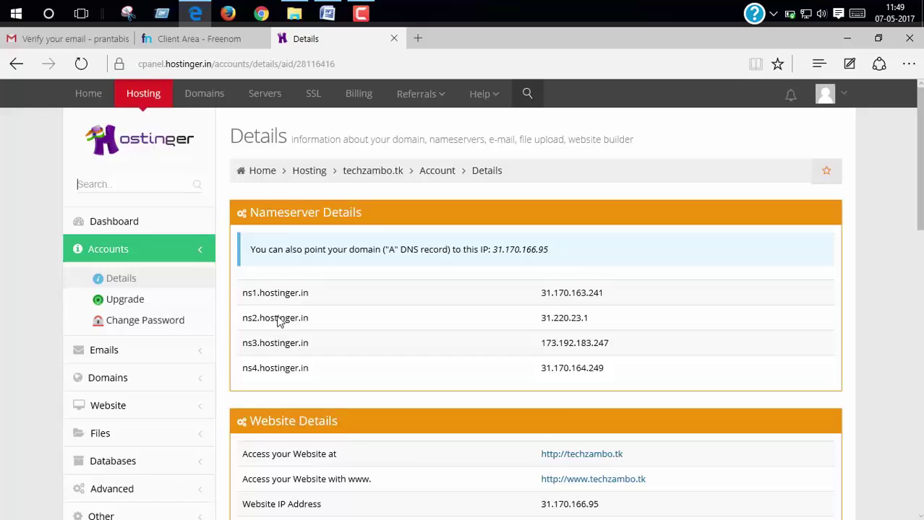
pyautogui.scroll(-2, 312, 227)
pyautogui.moveTo(309, 229); pyautogui.dragTo(243, 230)
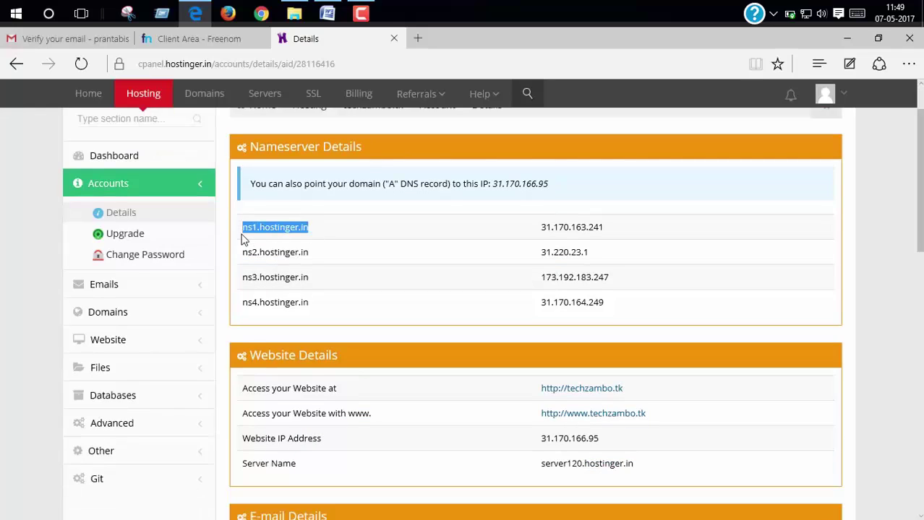
pyautogui.rightClick(277, 227)
pyautogui.click(298, 289)
pyautogui.click(207, 43)
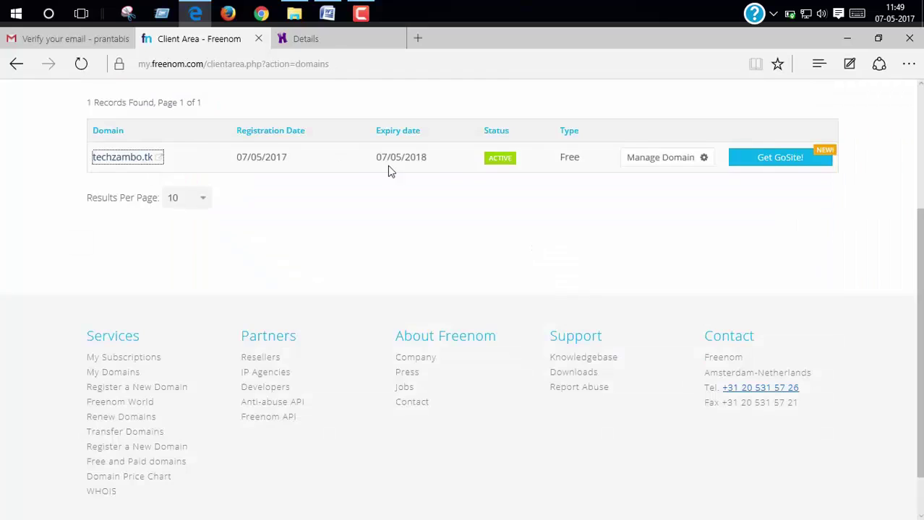
# Open techzambo.tk's Nameservers settings in Freenom and choose Use custom nameservers.
pyautogui.click(662, 166)
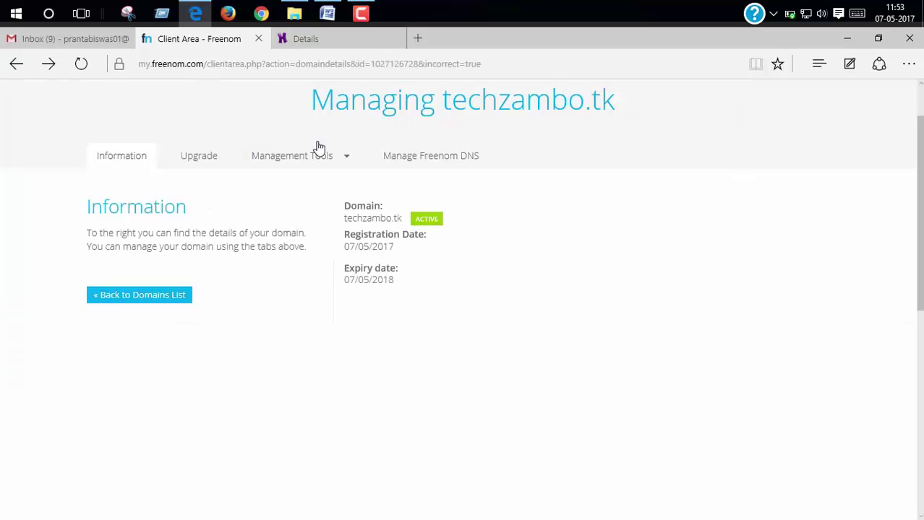
pyautogui.click(317, 154)
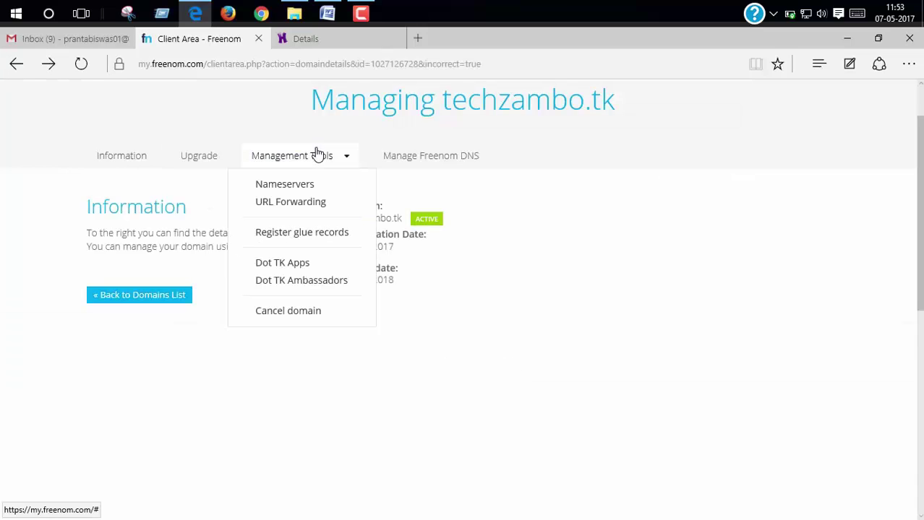
pyautogui.click(310, 189)
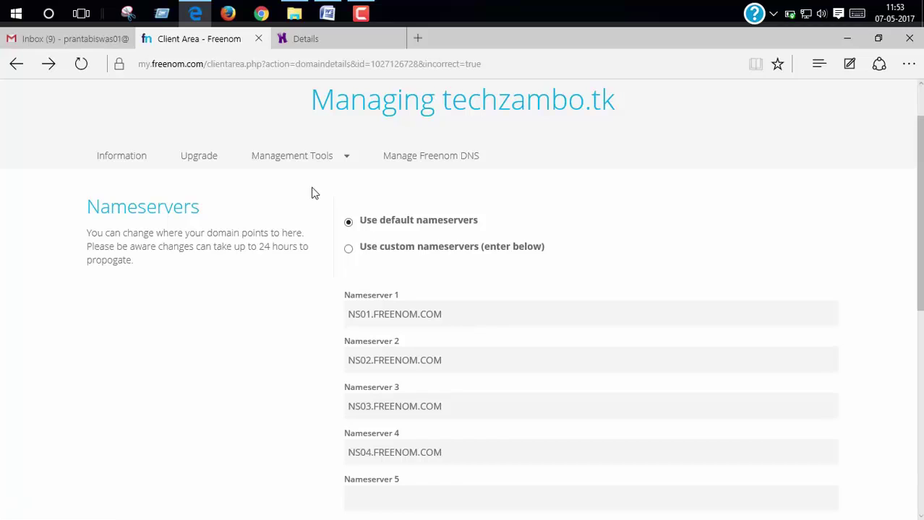
pyautogui.click(364, 260)
pyautogui.scroll(-2, 434, 292)
# Paste ns1.hostinger.in into all four nameserver fields, replacing the old values.
pyautogui.moveTo(451, 193); pyautogui.dragTo(252, 181)
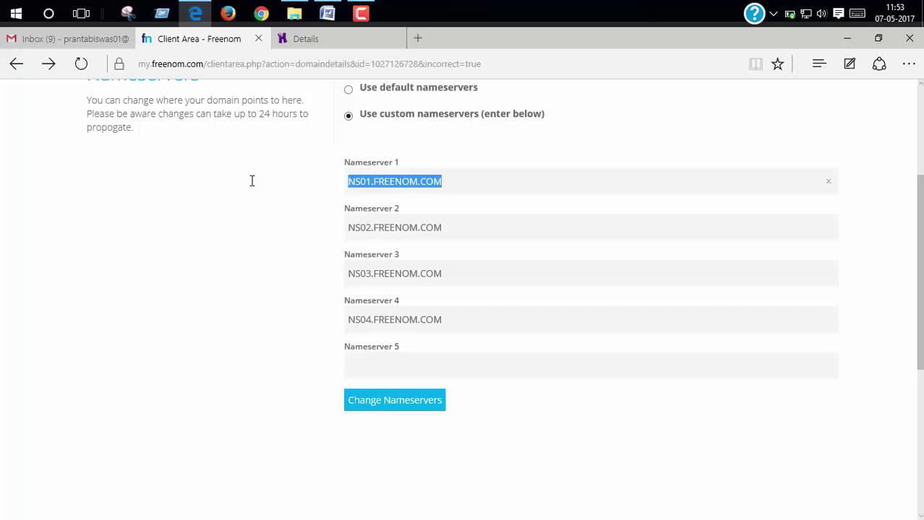
pyautogui.press('BackSpace')
pyautogui.hotkey('ctrl', 'v')
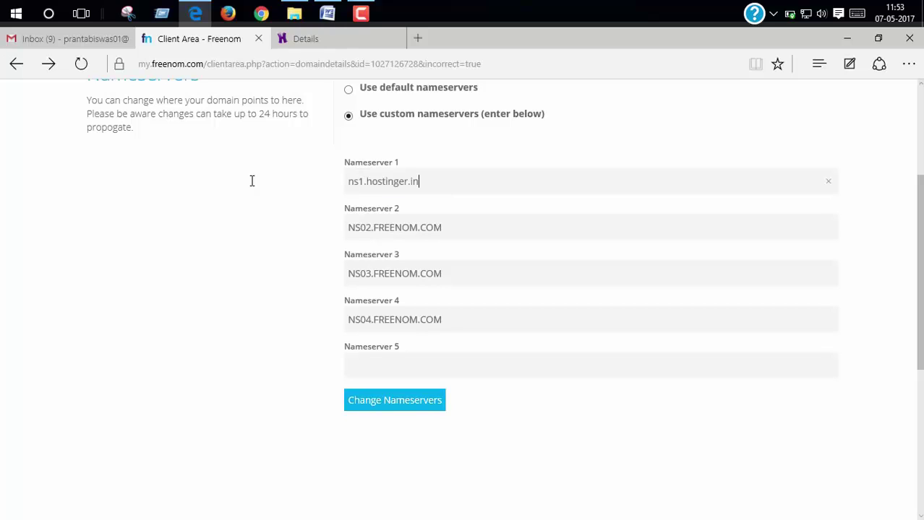
pyautogui.moveTo(478, 225); pyautogui.dragTo(182, 220)
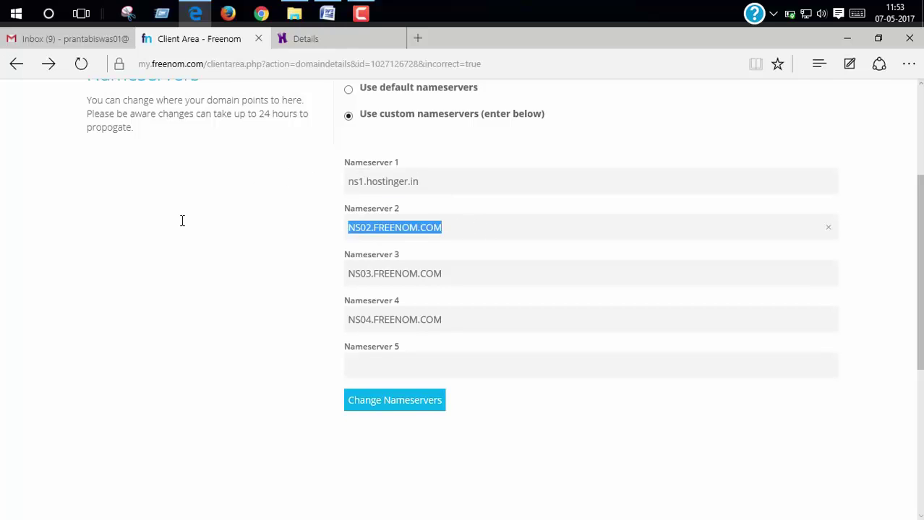
pyautogui.press('BackSpace')
pyautogui.hotkey('ctrl', 'v')
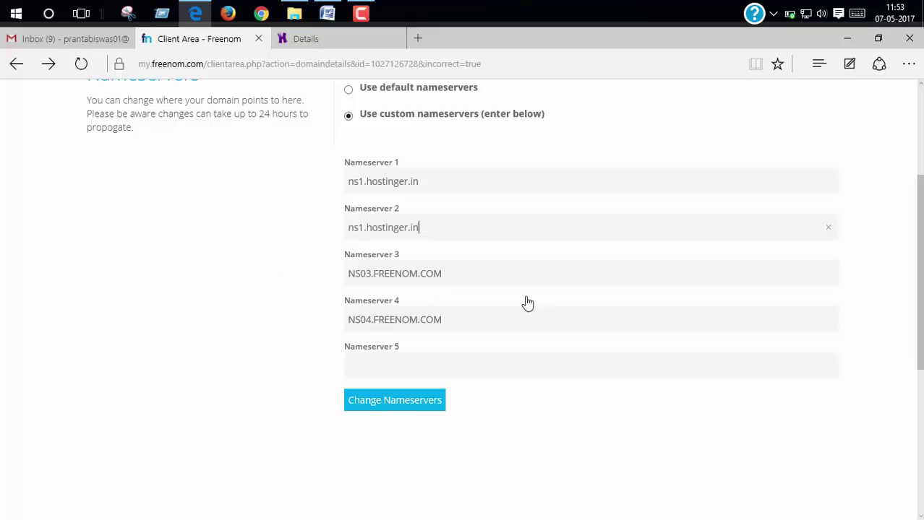
pyautogui.moveTo(492, 272); pyautogui.dragTo(105, 291)
pyautogui.press('BackSpace')
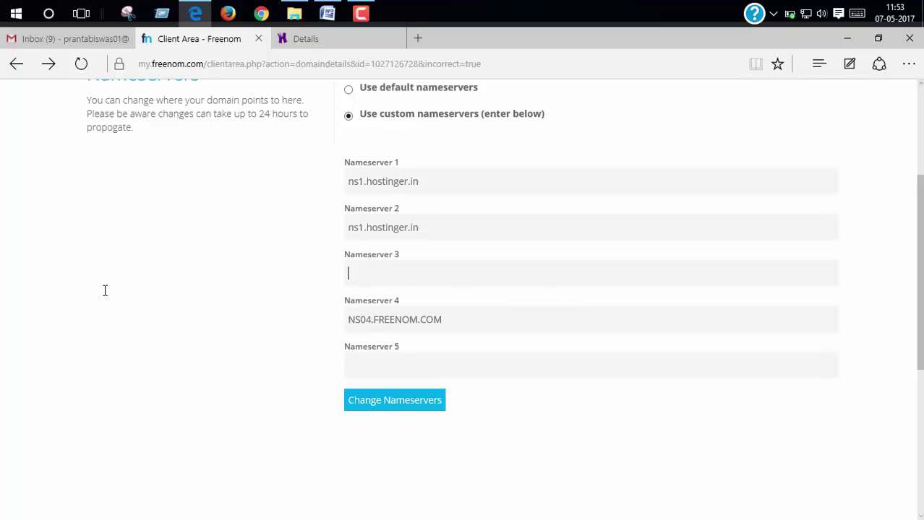
pyautogui.hotkey('ctrl', 'v')
pyautogui.moveTo(433, 319); pyautogui.dragTo(193, 321)
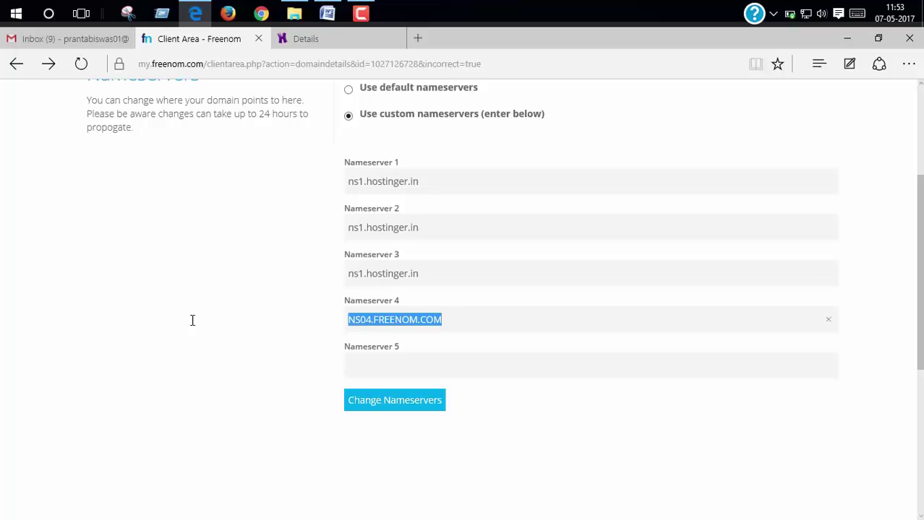
pyautogui.hotkey('ctrl', 'v')
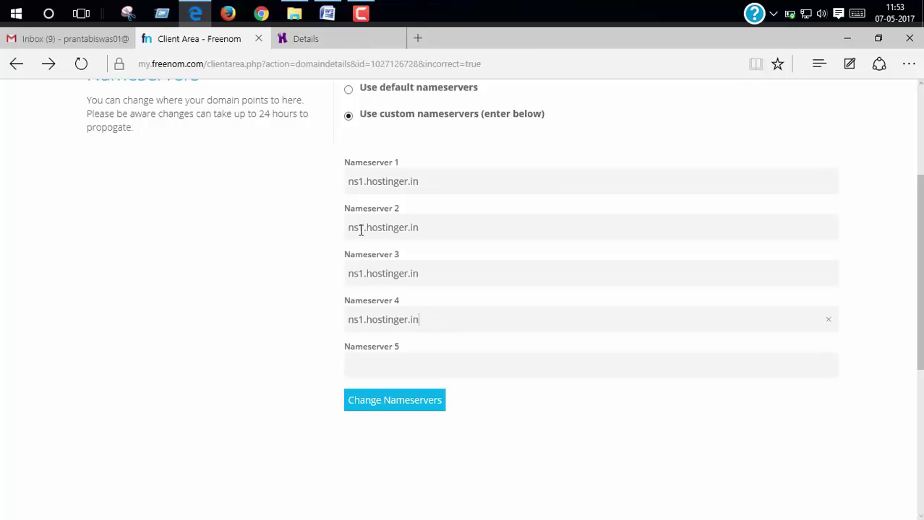
# Correct the fields to ns2, ns3 and ns4.hostinger.in and save the nameservers.
pyautogui.click(360, 229)
pyautogui.press('BackSpace')
pyautogui.write('4')
pyautogui.press('BackSpace')
pyautogui.write('2')
pyautogui.click(365, 275)
pyautogui.press('BackSpace')
pyautogui.write('3')
pyautogui.click(363, 321)
pyautogui.press('BackSpace')
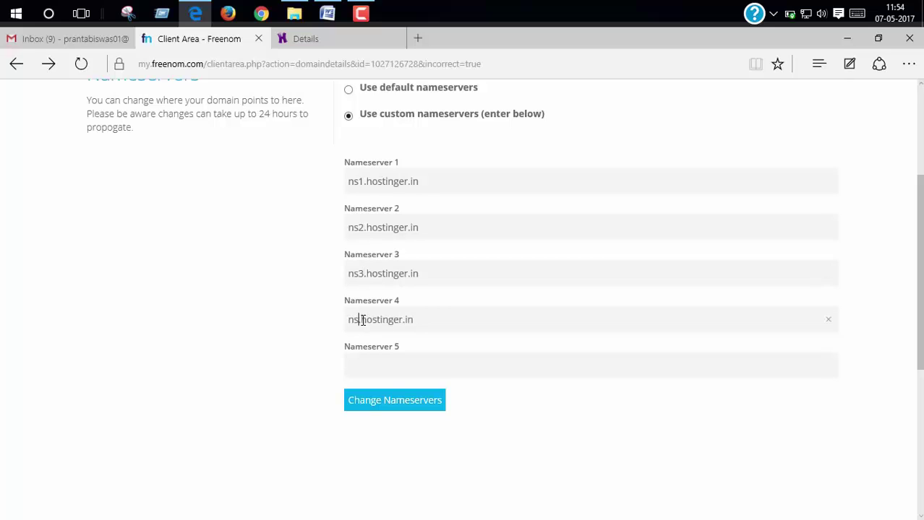
pyautogui.write('4')
pyautogui.click(383, 403)
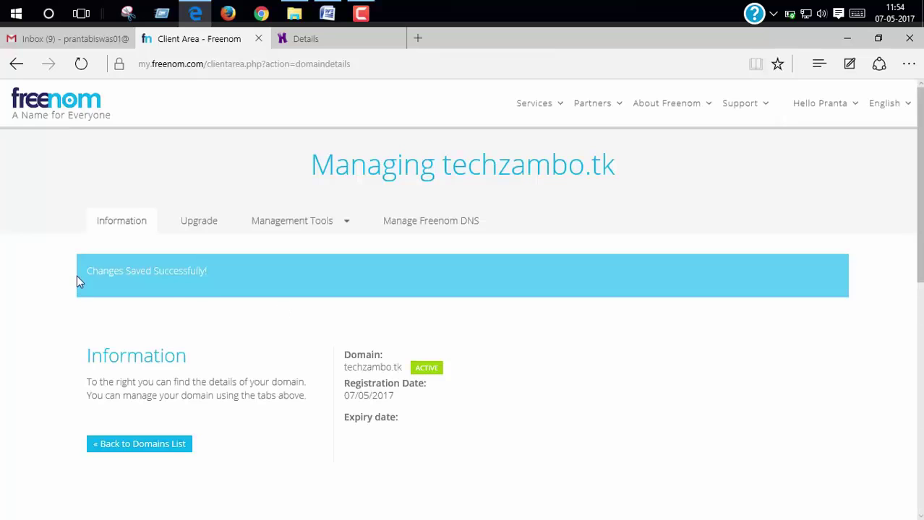
# Copy techzambo.tk from the Freenom heading and try loading it in a new tab.
pyautogui.moveTo(217, 272); pyautogui.dragTo(84, 291)
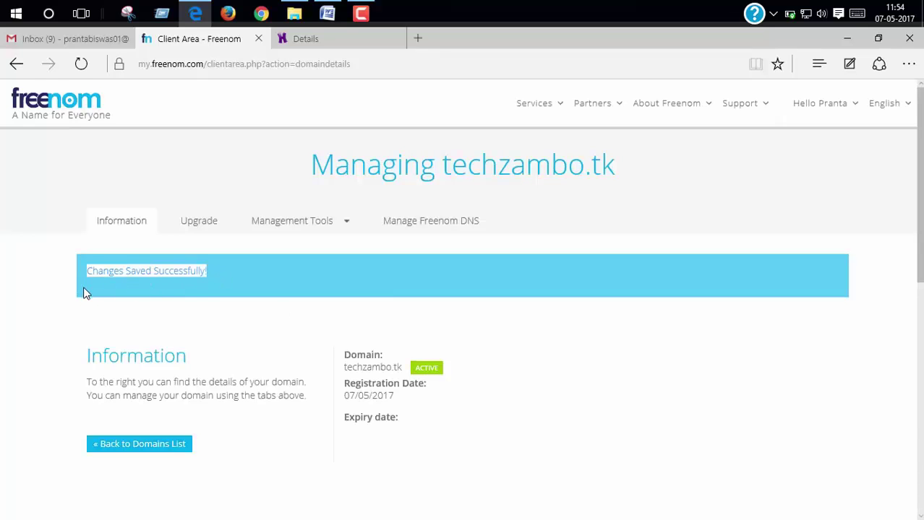
pyautogui.click(84, 292)
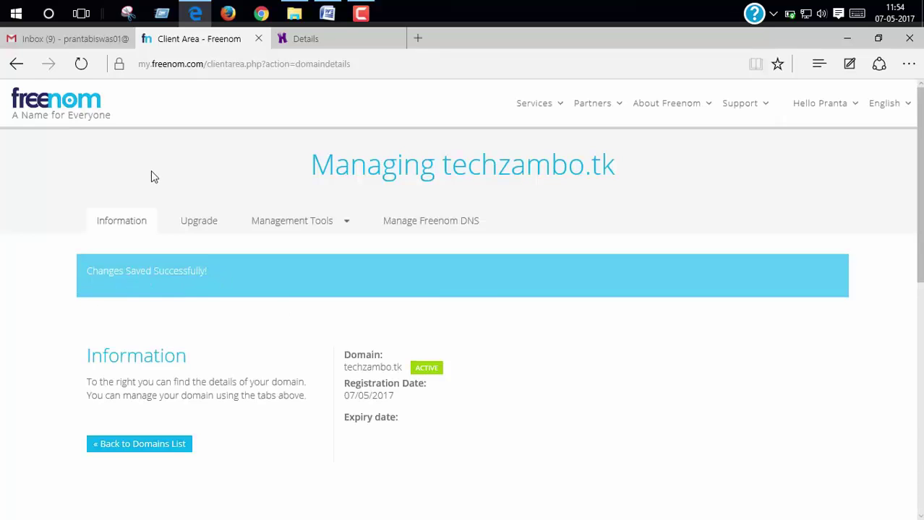
pyautogui.doubleClick(569, 173)
pyautogui.rightClick(499, 176)
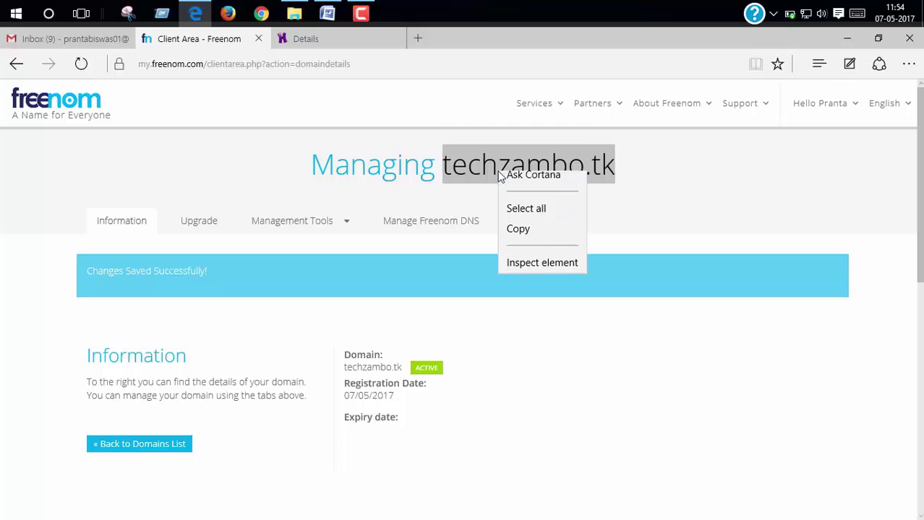
pyautogui.click(536, 231)
pyautogui.click(418, 39)
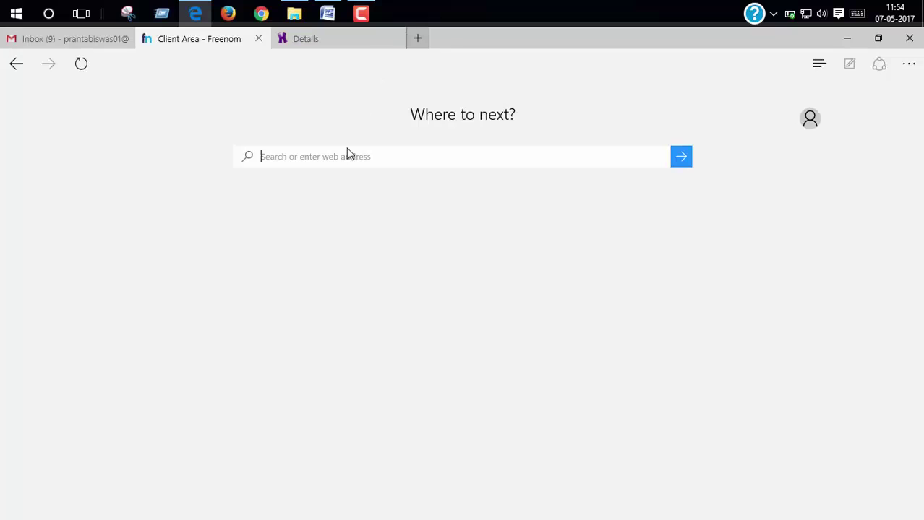
pyautogui.hotkey('ctrl', 'v')
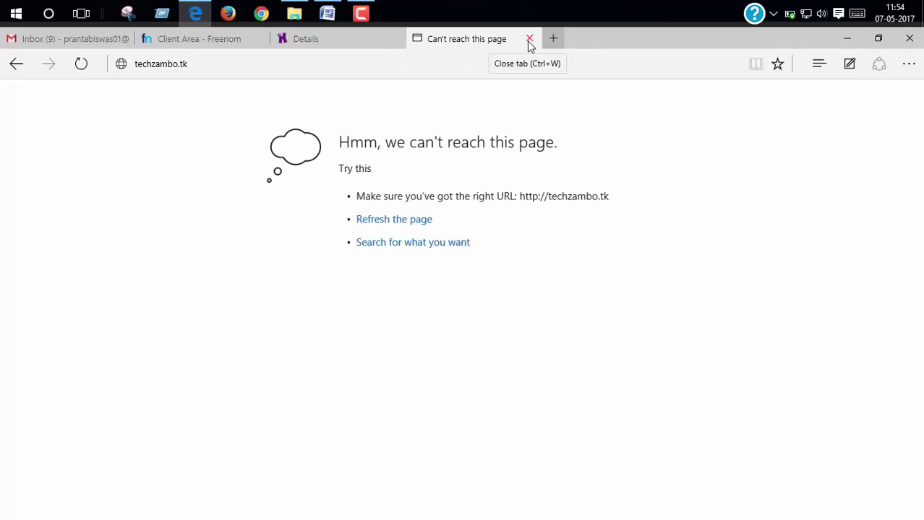
# Close the unreachable site tab, visit the hosting dashboard, and open a fresh tab from Freenom.
pyautogui.click(529, 40)
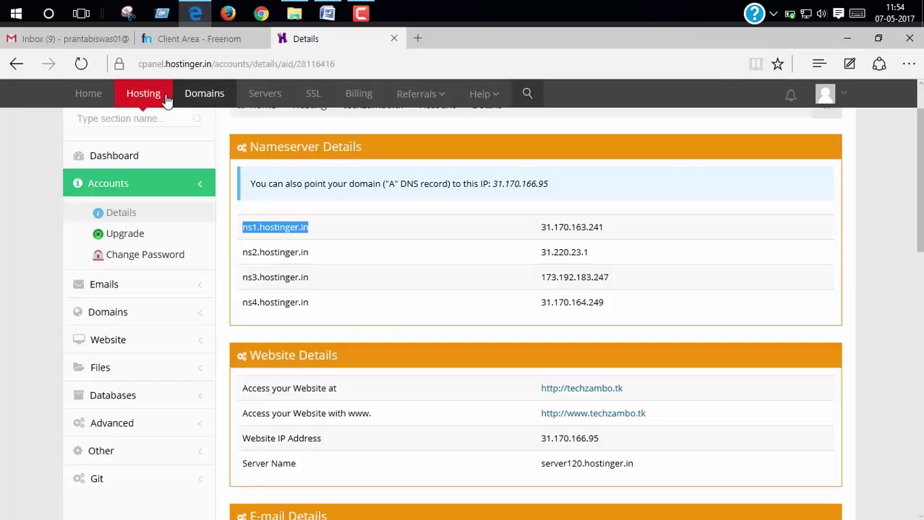
pyautogui.click(111, 159)
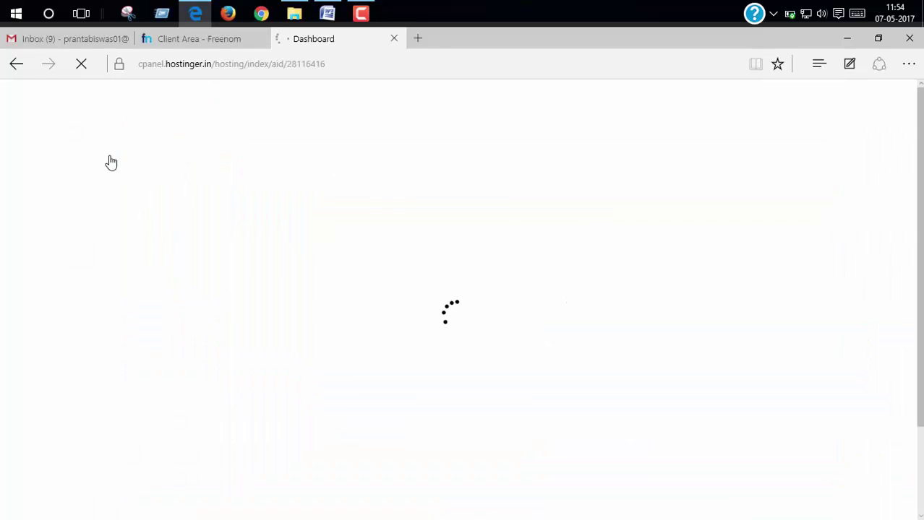
pyautogui.click(193, 42)
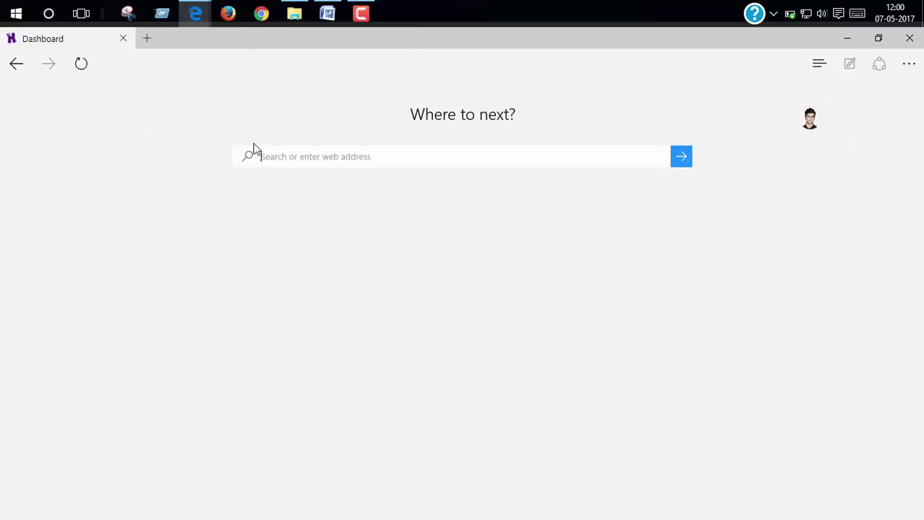
pyautogui.hotkey('ctrl', 't')
# Load techzambo.tk to see the account-created placeholder, then close that tab.
pyautogui.write('techza')
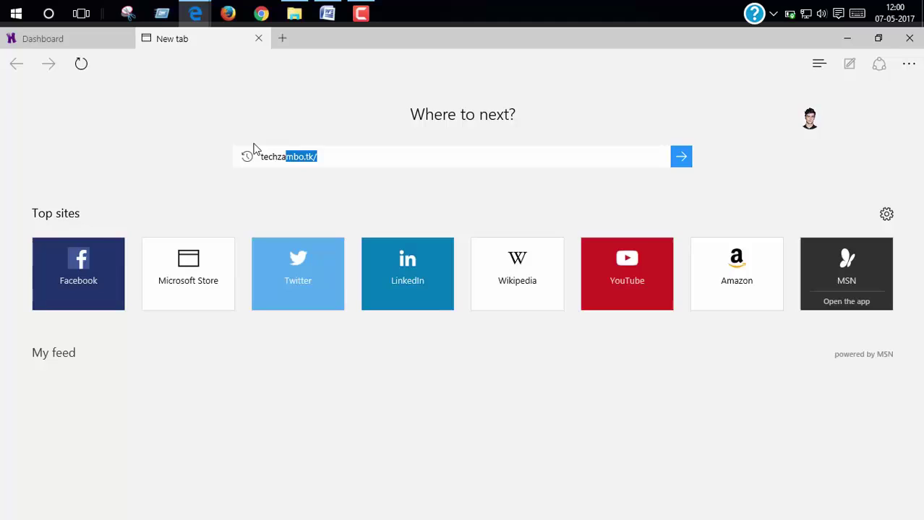
pyautogui.press('Return')
pyautogui.scroll(-1, 264, 433)
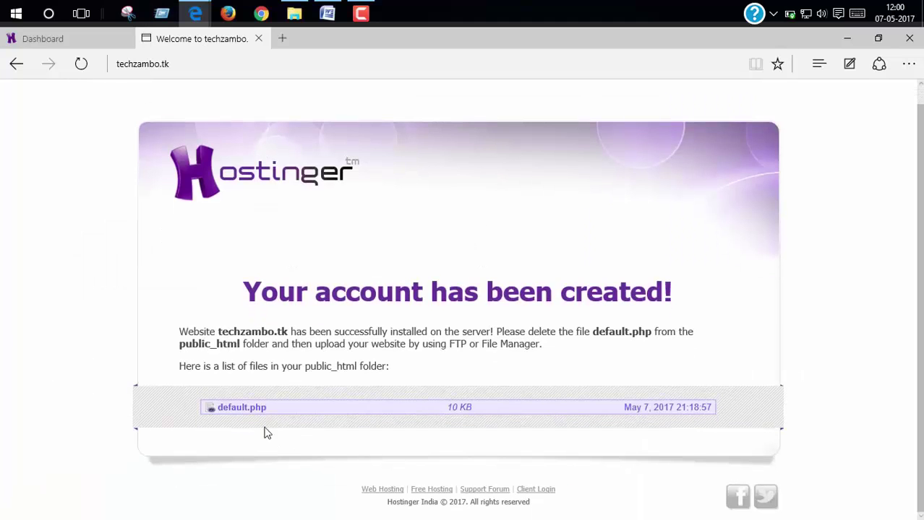
pyautogui.scroll(1, 217, 155)
pyautogui.click(258, 38)
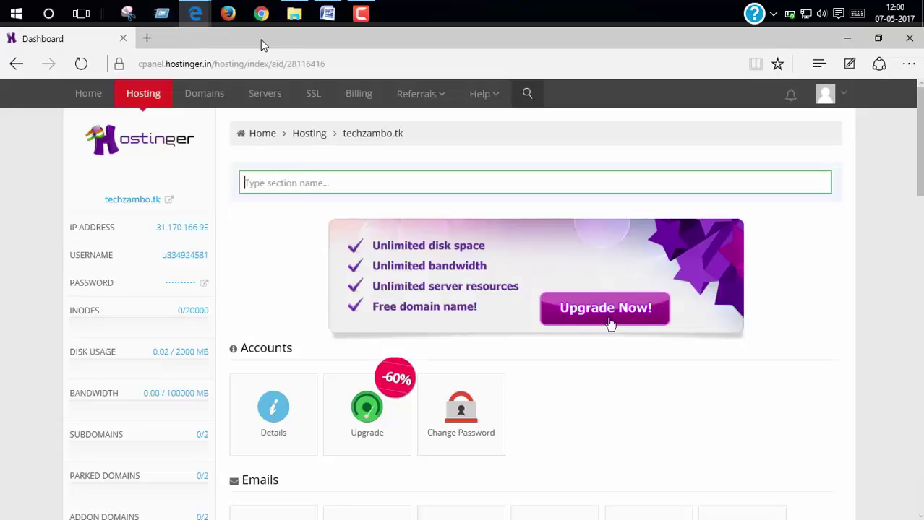
# Open the Auto Installer on the Hostinger dashboard and pick WordPress 4.7.3.
pyautogui.scroll(-8, 305, 259)
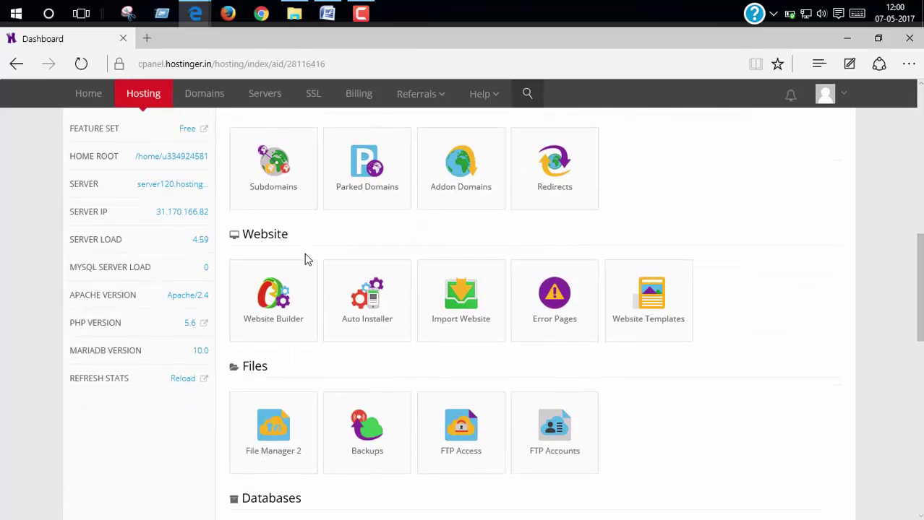
pyautogui.scroll(-2, 304, 259)
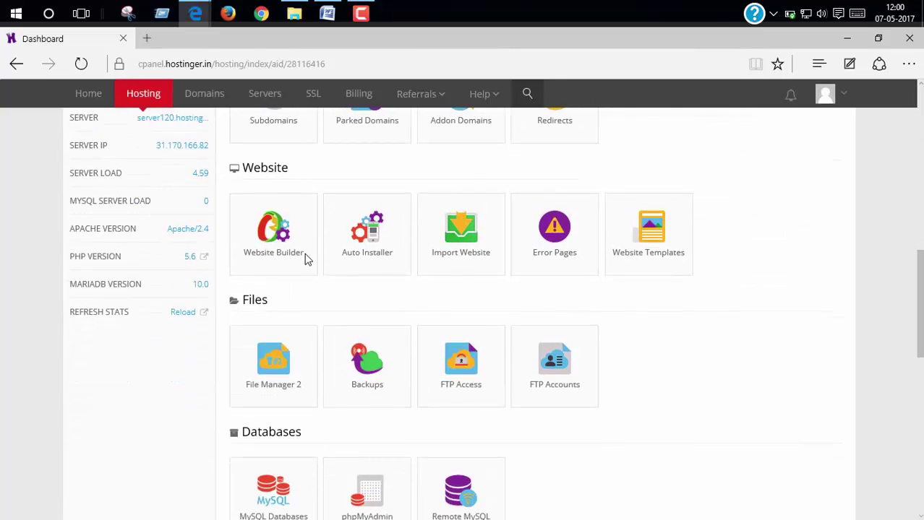
pyautogui.click(372, 147)
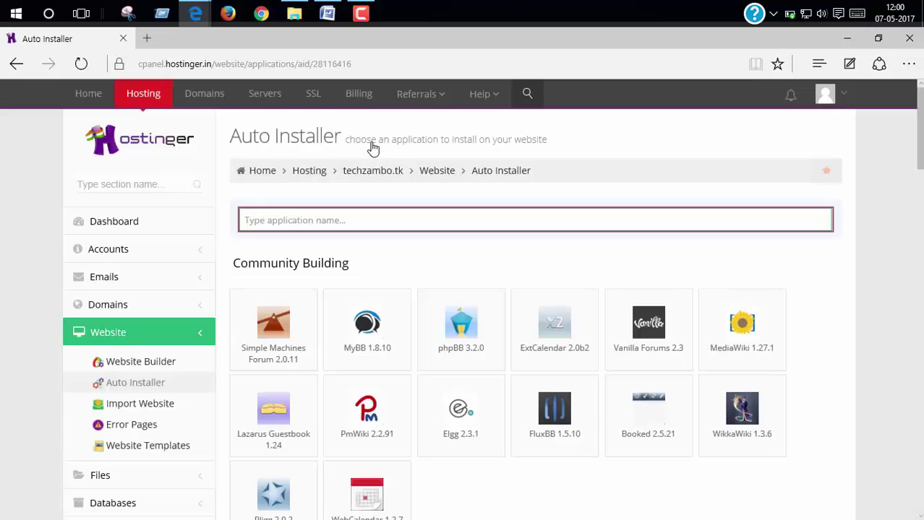
pyautogui.scroll(-4, 446, 252)
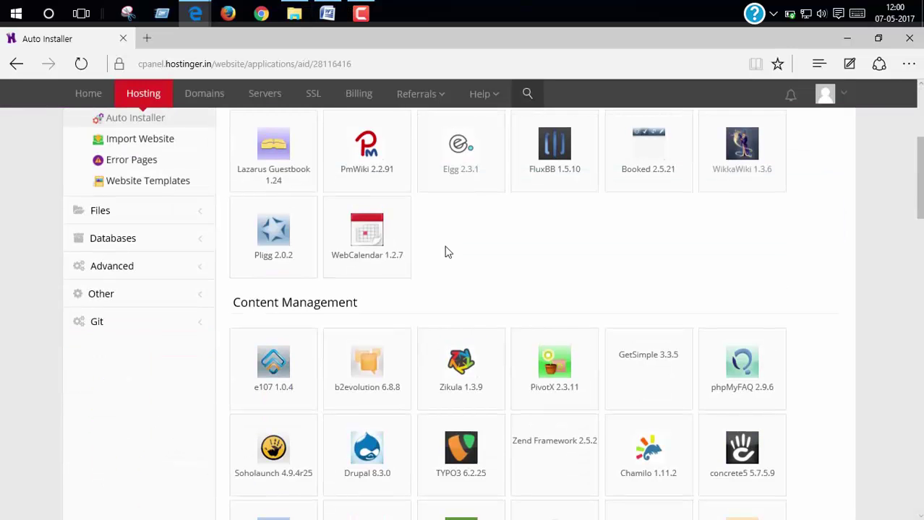
pyautogui.scroll(-3, 446, 252)
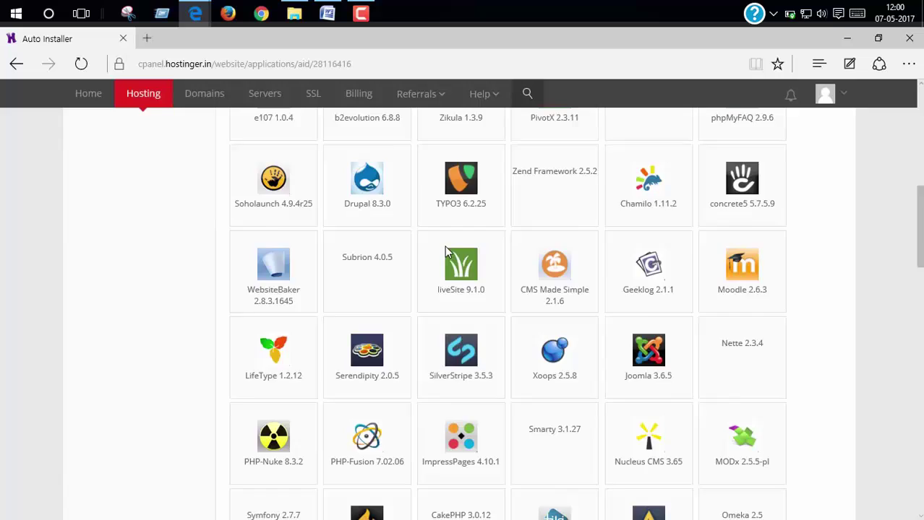
pyautogui.scroll(-4, 445, 246)
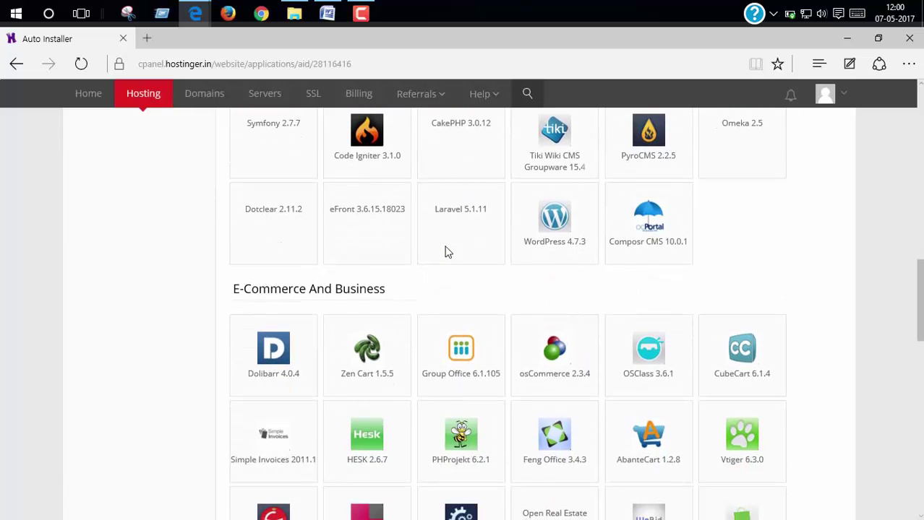
pyautogui.click(547, 241)
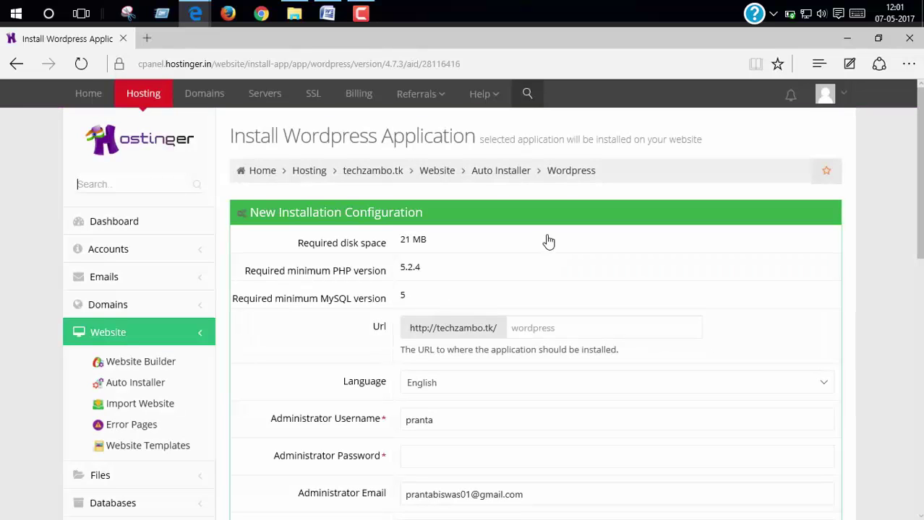
# Check the install path and administrator username, then enter the administrator password.
pyautogui.scroll(-2, 548, 242)
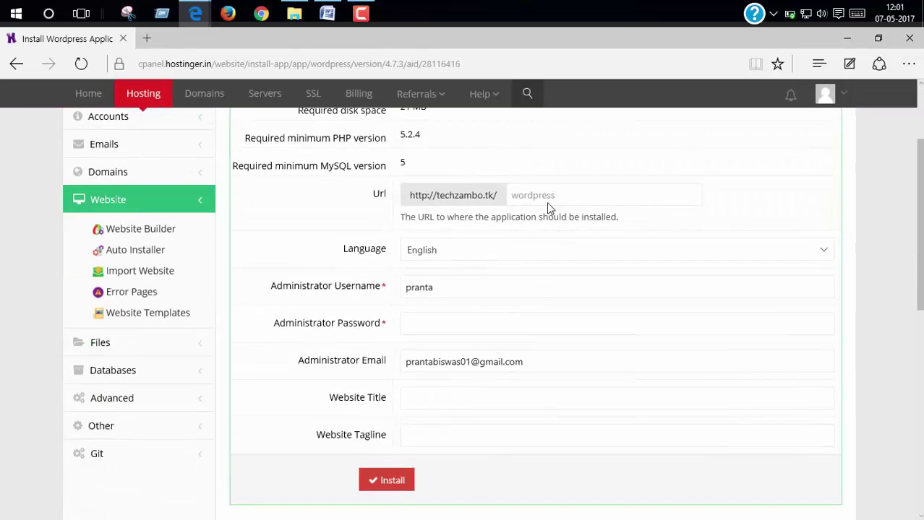
pyautogui.click(546, 200)
pyautogui.click(497, 318)
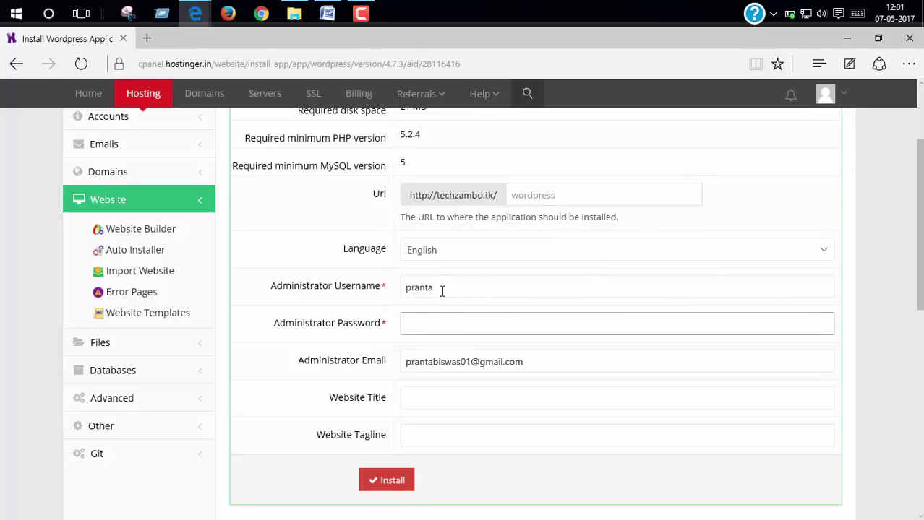
pyautogui.click(442, 290)
pyautogui.click(512, 344)
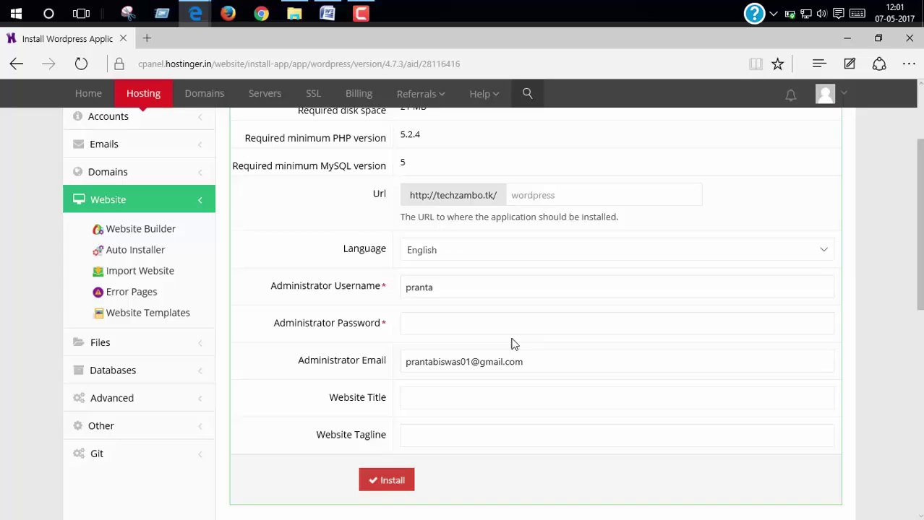
pyautogui.click(454, 327)
pyautogui.write('••')
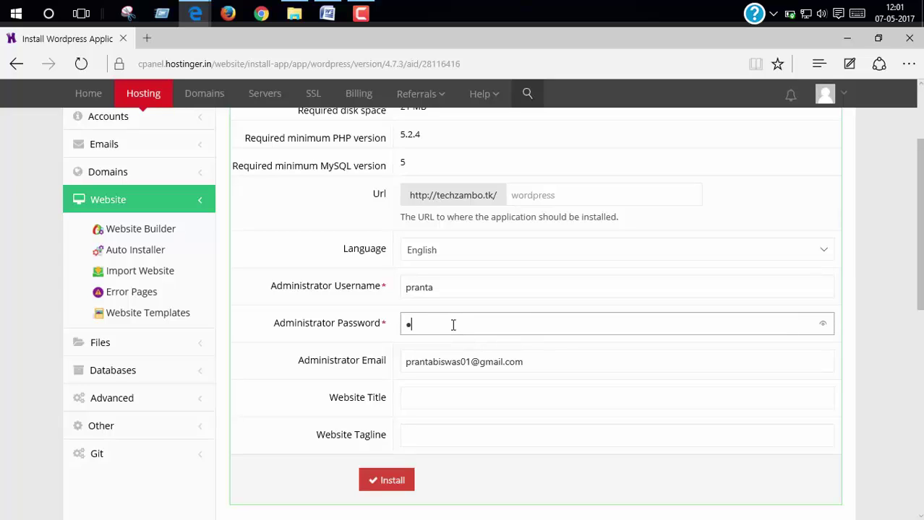
pyautogui.write('•••••••••••')
# Set 'Tech Zamboa' as website title and tagline, install WordPress, and save the password in Edge.
pyautogui.scroll(-2, 451, 325)
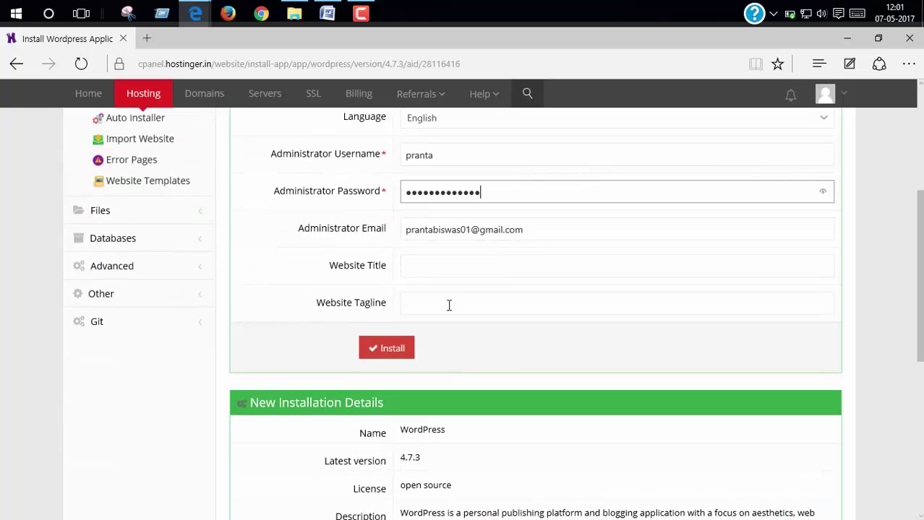
pyautogui.click(443, 273)
pyautogui.write('T')
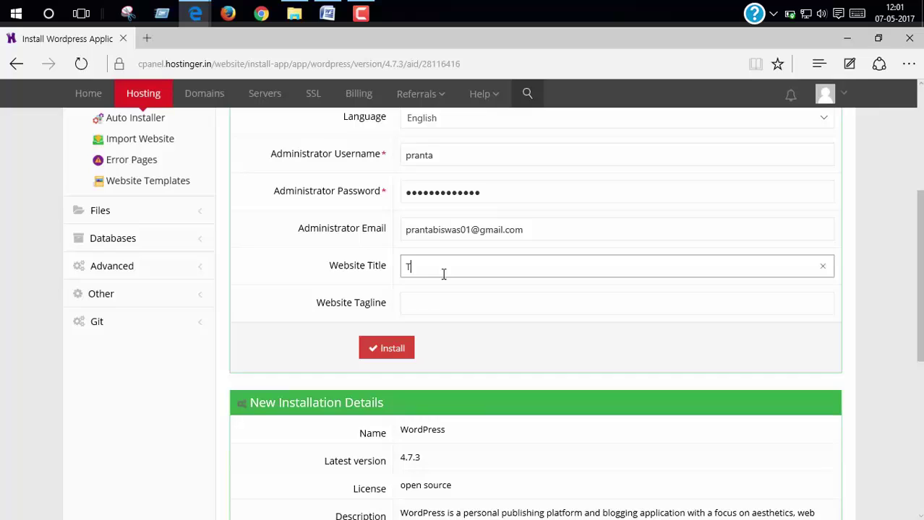
pyautogui.write('ech Zamboa')
pyautogui.hotkey('ctrl', 'a')
pyautogui.hotkey('ctrl', 'c')
pyautogui.press('Tab')
pyautogui.hotkey('ctrl', 'v')
pyautogui.click(388, 350)
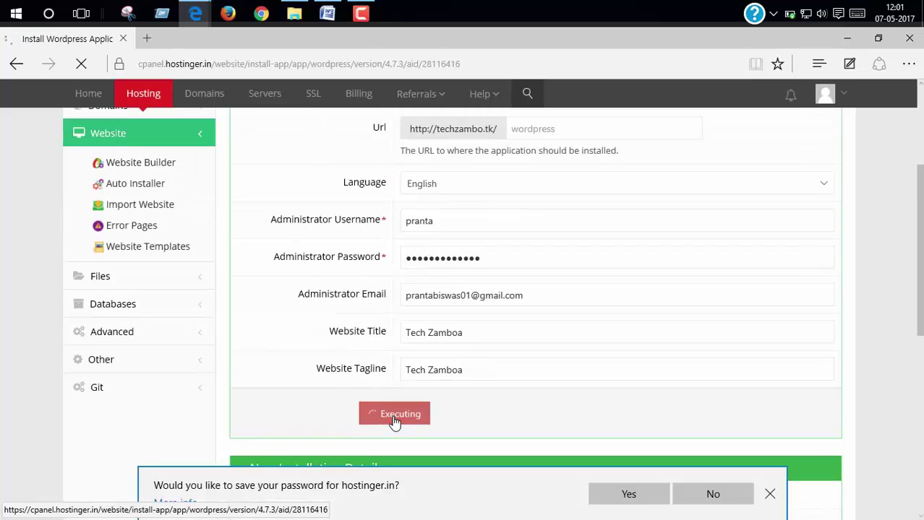
pyautogui.click(625, 494)
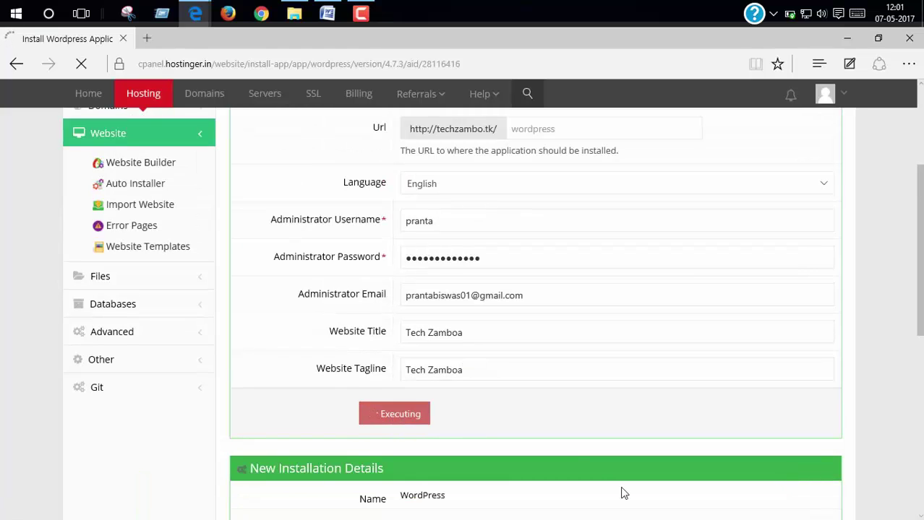
pyautogui.scroll(2, 510, 321)
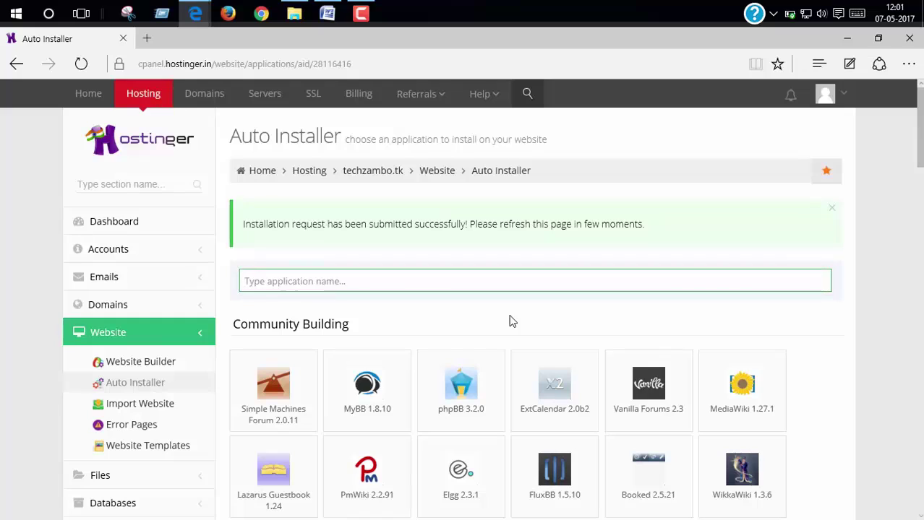
# Reload the Auto Installer to list the techzambo.tk WordPress install and open the site in a new tab.
pyautogui.moveTo(410, 226); pyautogui.dragTo(651, 214)
pyautogui.click(657, 214)
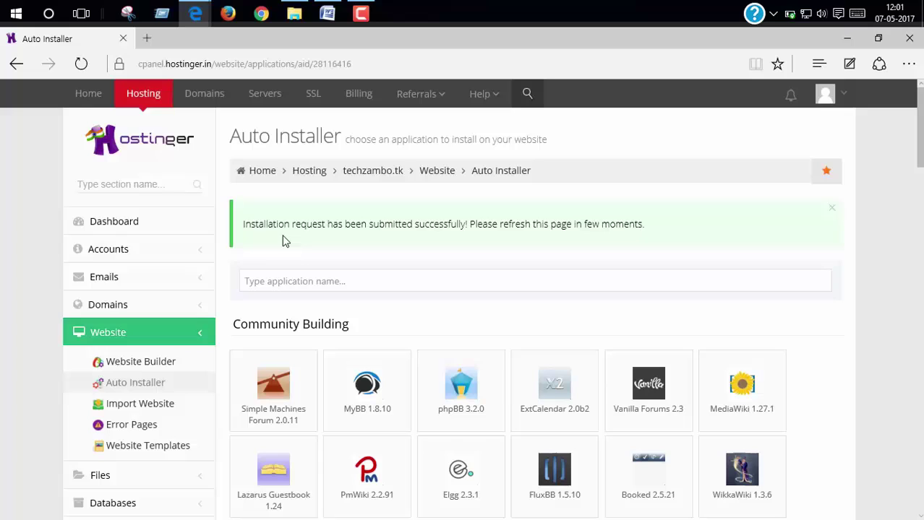
pyautogui.moveTo(245, 225); pyautogui.dragTo(643, 232)
pyautogui.click(643, 232)
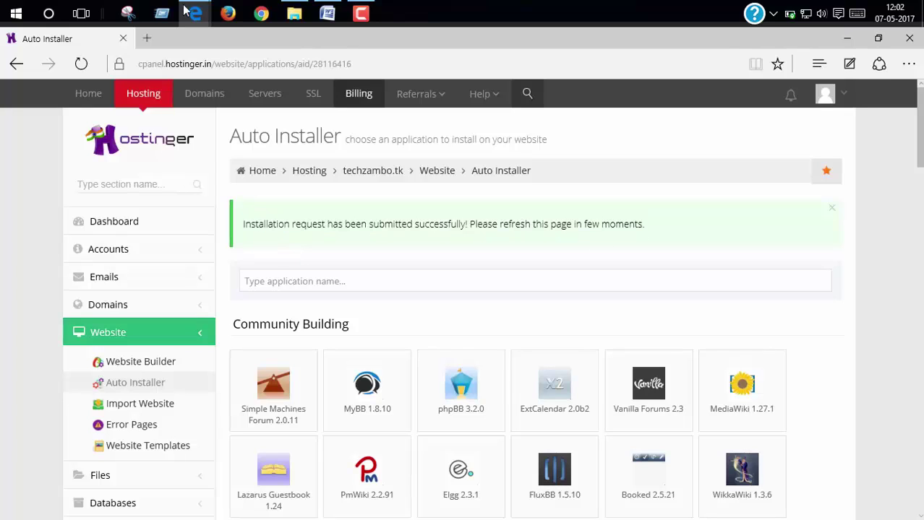
pyautogui.click(81, 65)
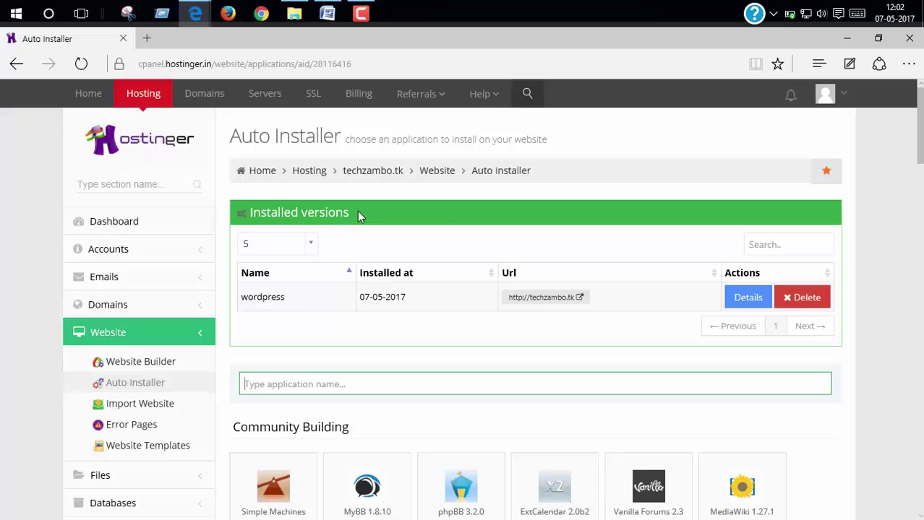
pyautogui.rightClick(542, 307)
pyautogui.press('Escape')
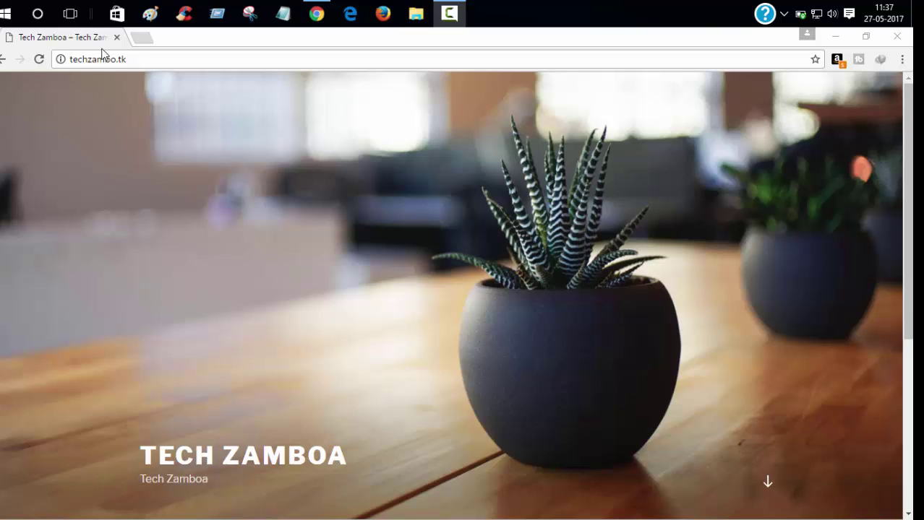
# Load techzambo.tk/wp-admin in Chrome to reach the WordPress login page.
pyautogui.click(151, 63)
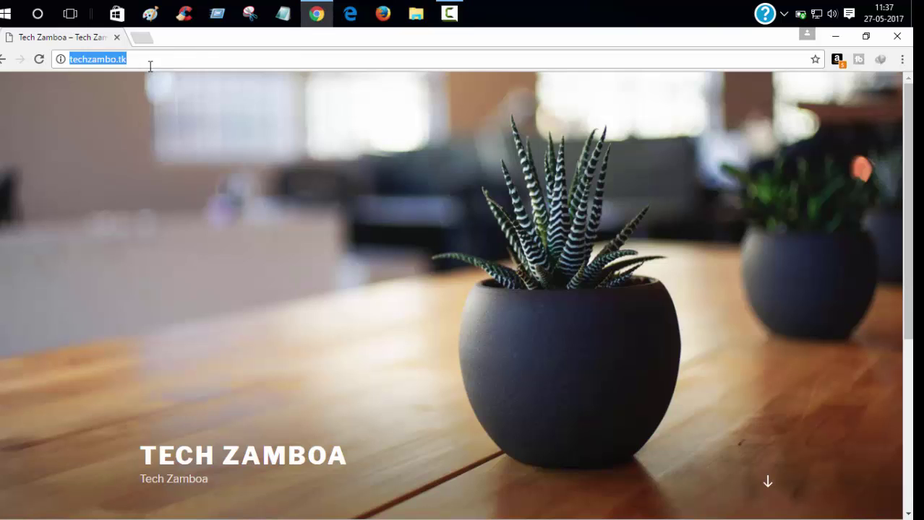
pyautogui.click(151, 62)
pyautogui.write('wp')
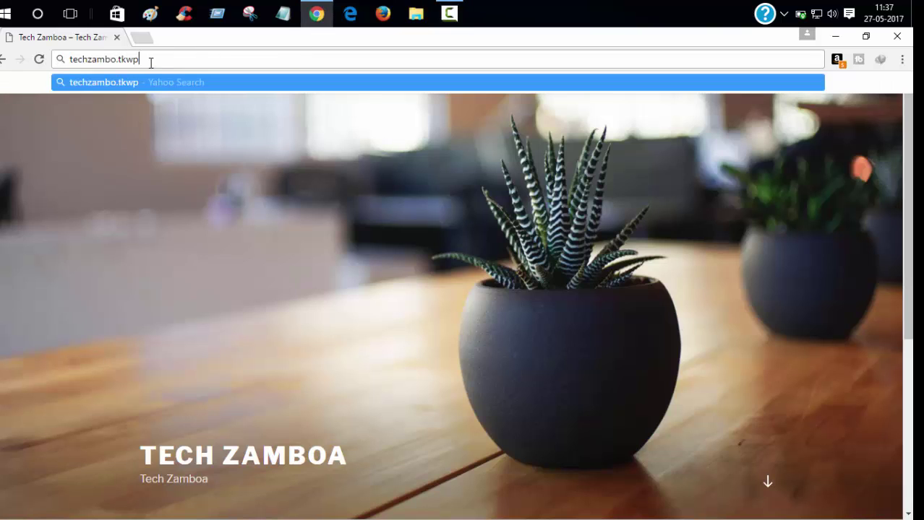
pyautogui.press('BackSpace')
pyautogui.press('BackSpace')
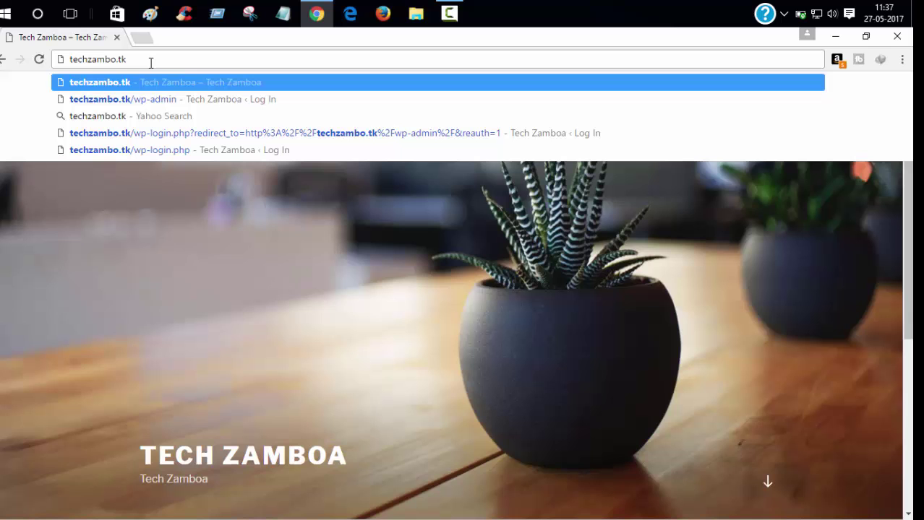
pyautogui.write('/wp')
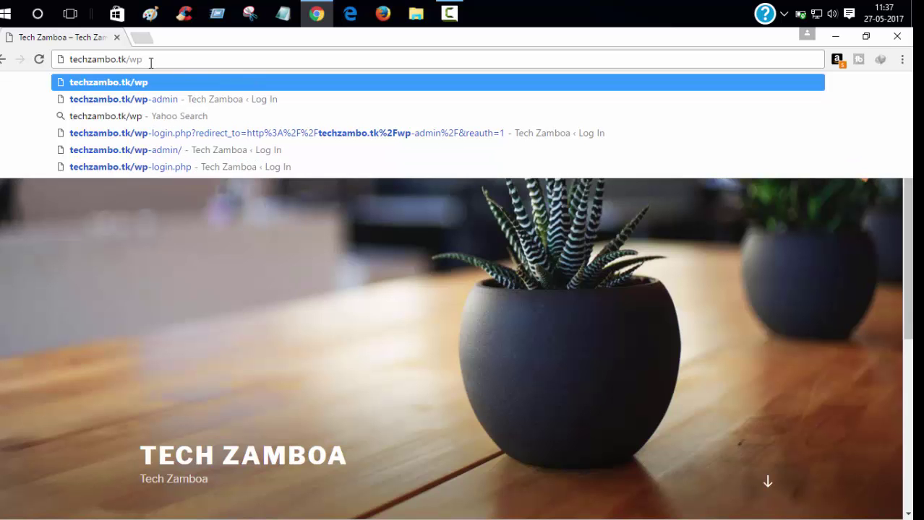
pyautogui.write('-admin')
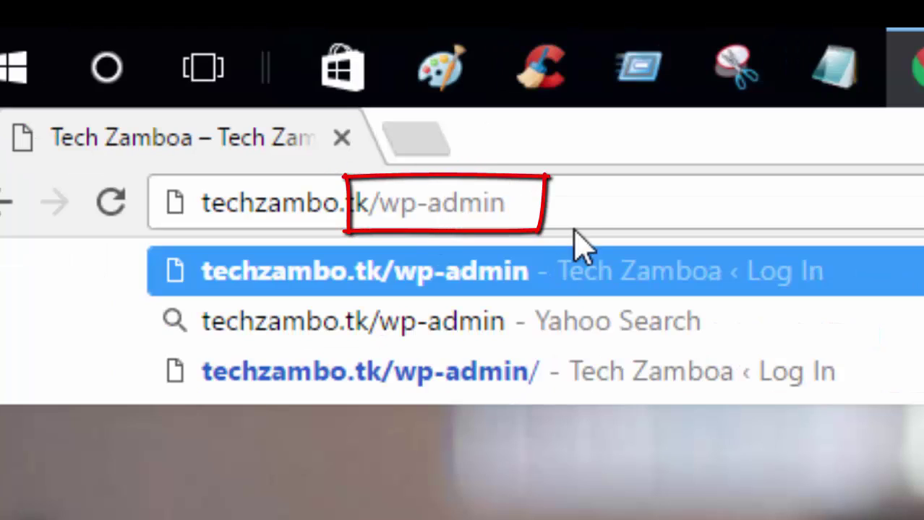
pyautogui.moveTo(508, 204); pyautogui.dragTo(197, 204)
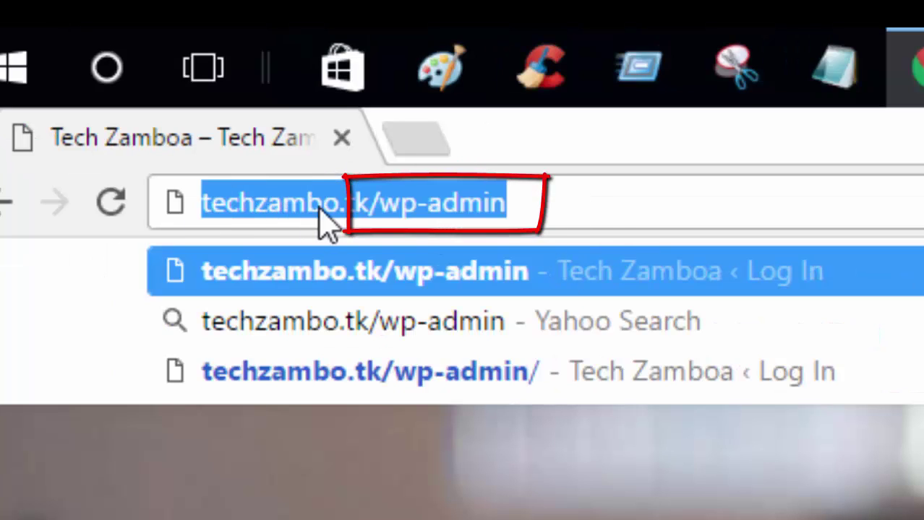
pyautogui.click(613, 217)
pyautogui.press('Return')
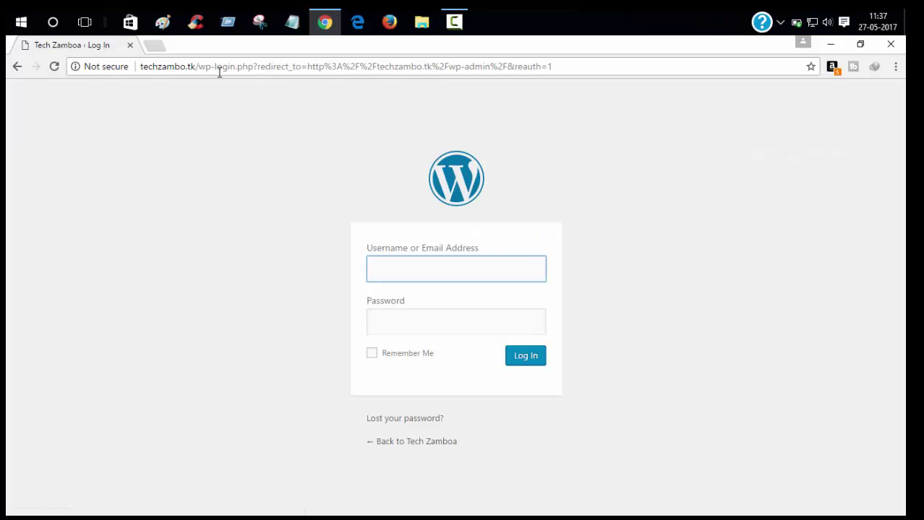
# Log in with the admin username and password, with Remember Me ticked.
pyautogui.write('pra')
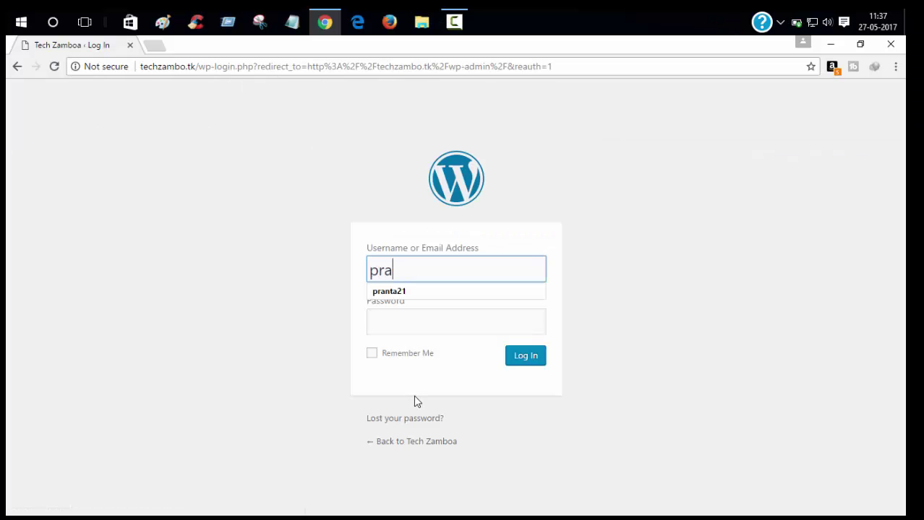
pyautogui.write('nta')
pyautogui.press('Tab')
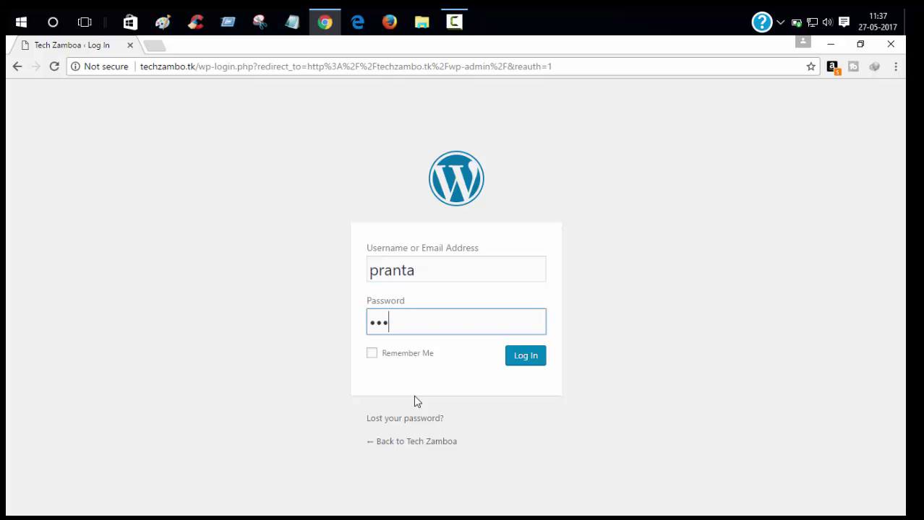
pyautogui.write('•••••••••••••')
pyautogui.click(372, 354)
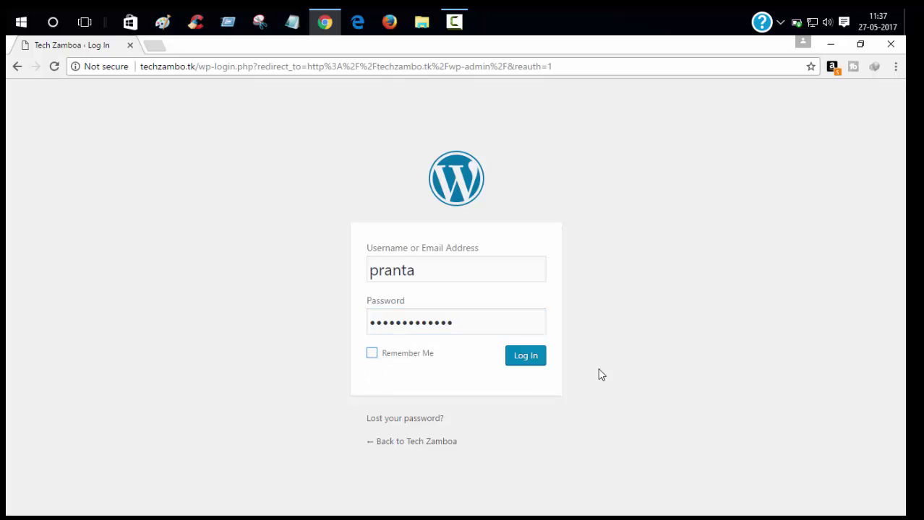
pyautogui.click(527, 362)
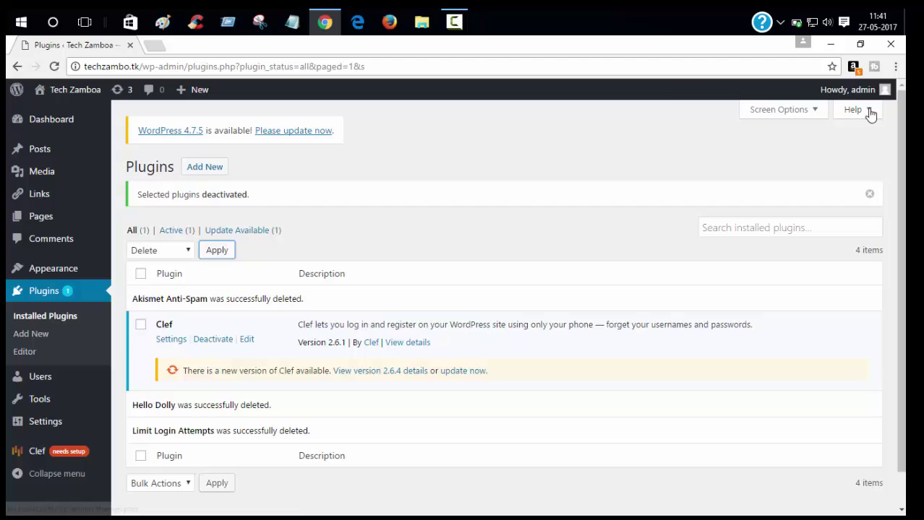
# Minimize Chrome and reposition the Theme zip archive on the desktop.
pyautogui.click(833, 46)
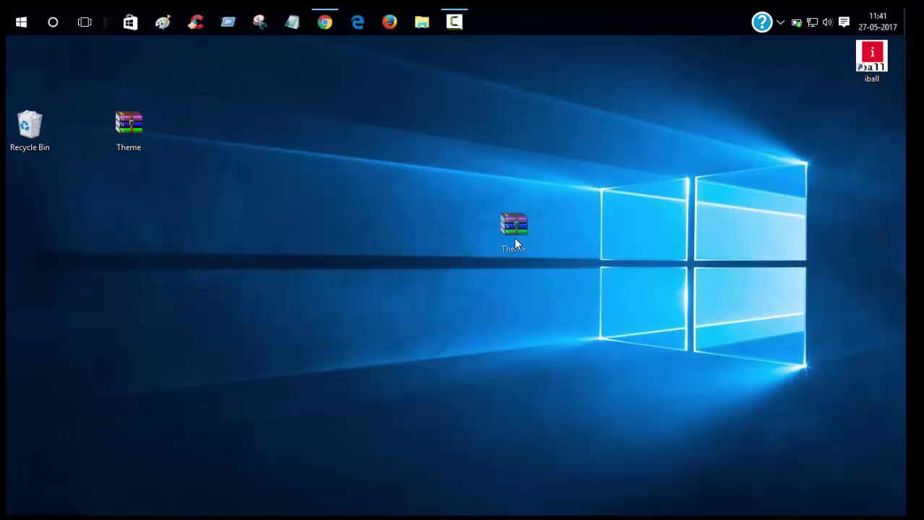
pyautogui.moveTo(516, 244); pyautogui.dragTo(509, 238)
pyautogui.moveTo(391, 172); pyautogui.dragTo(528, 265)
pyautogui.click(537, 340)
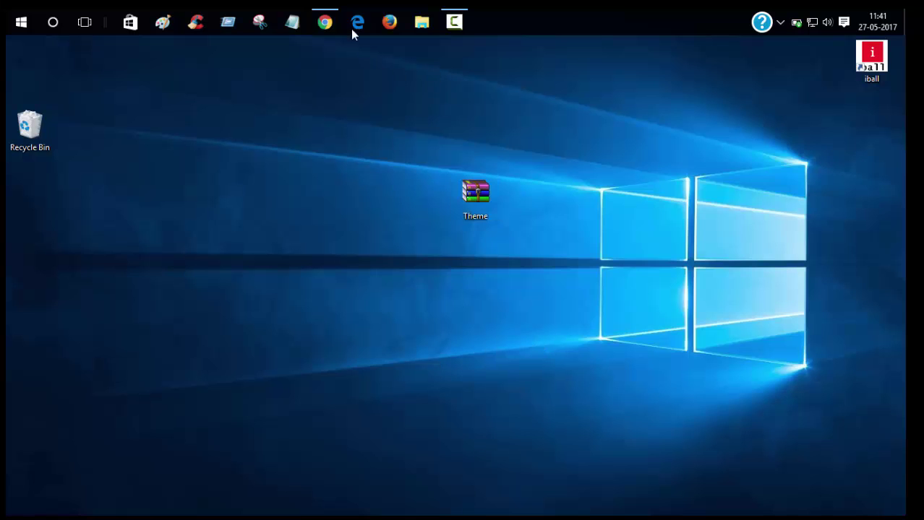
# Return to Chrome and go to Appearance > Themes.
pyautogui.click(325, 21)
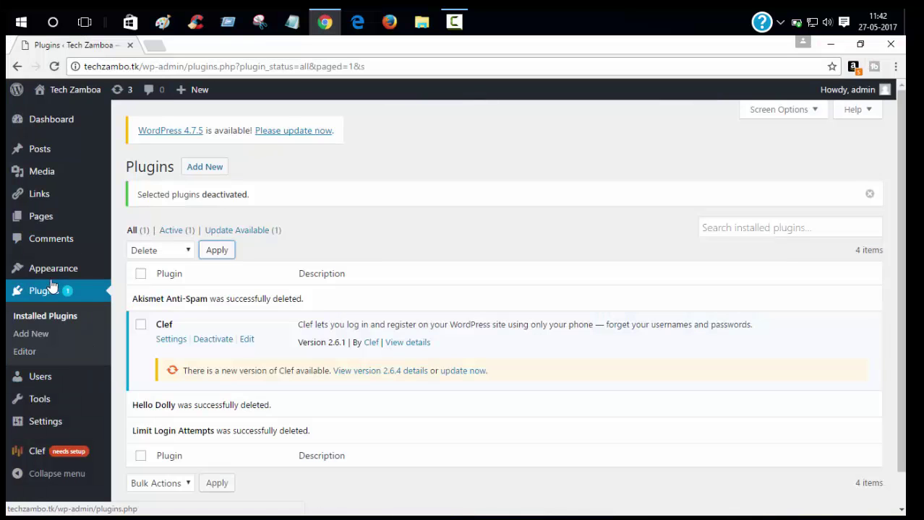
pyautogui.moveTo(77, 274)
pyautogui.click(153, 270)
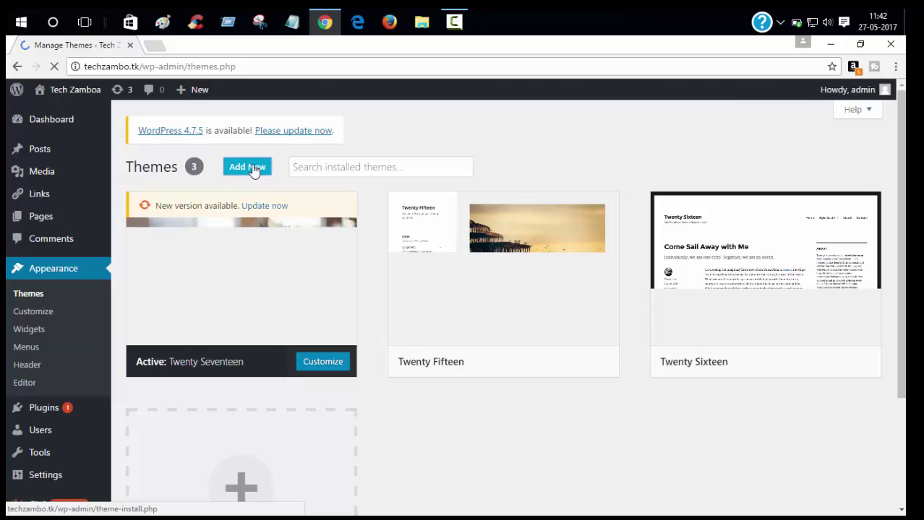
# Upload and install Theme.zip through Add New > Upload Theme, then activate tech-mobile.
pyautogui.click(249, 167)
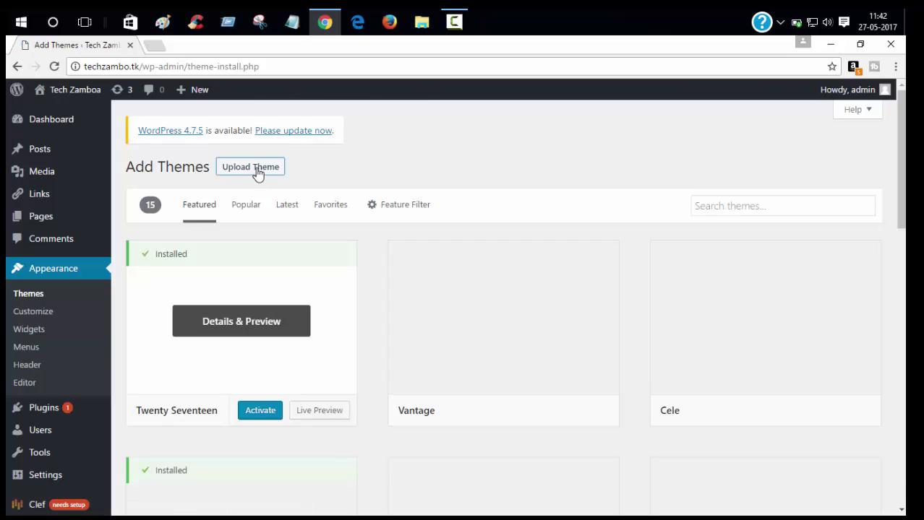
pyautogui.click(258, 171)
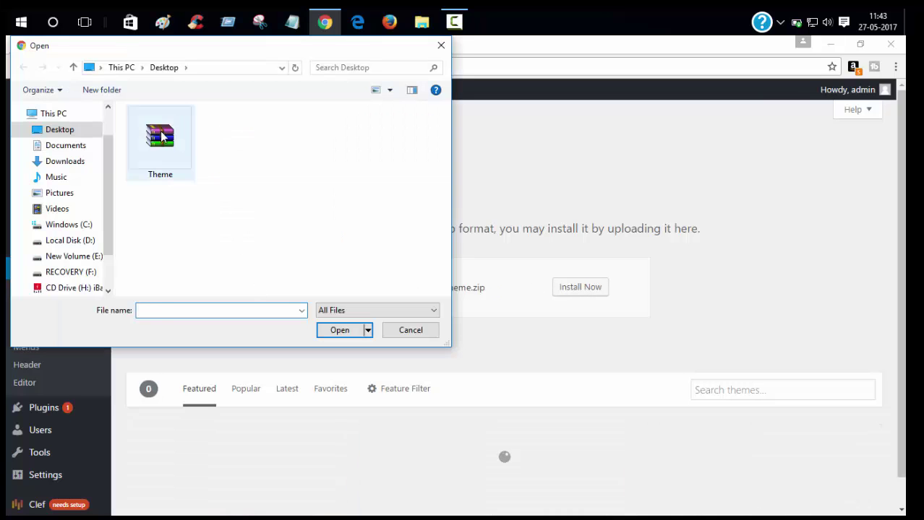
pyautogui.click(160, 137)
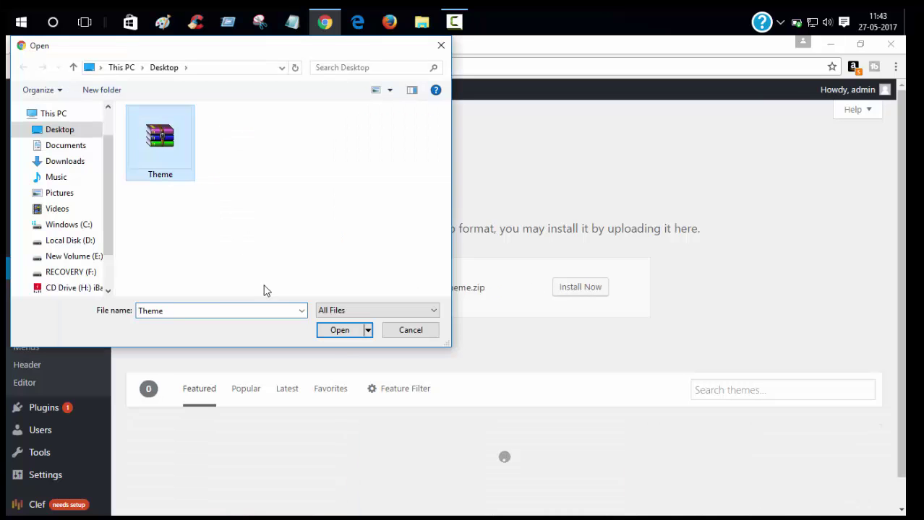
pyautogui.click(336, 334)
pyautogui.click(579, 287)
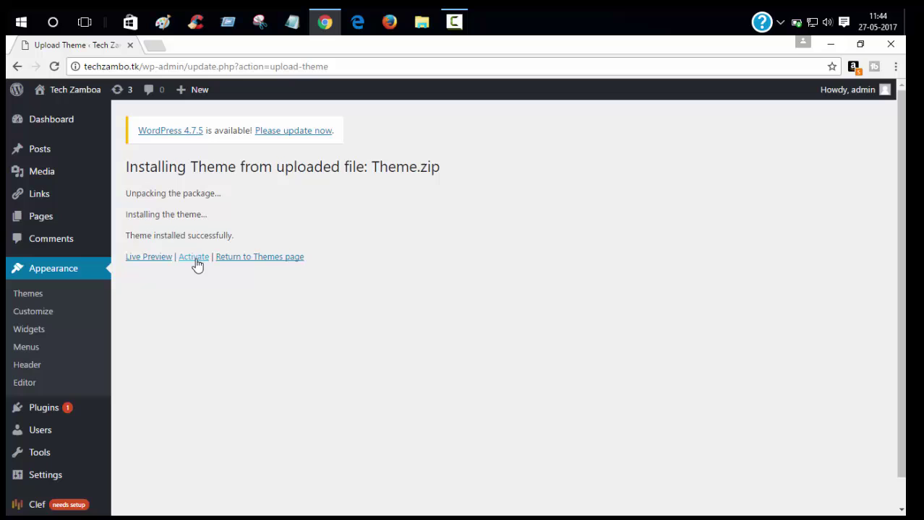
pyautogui.click(195, 261)
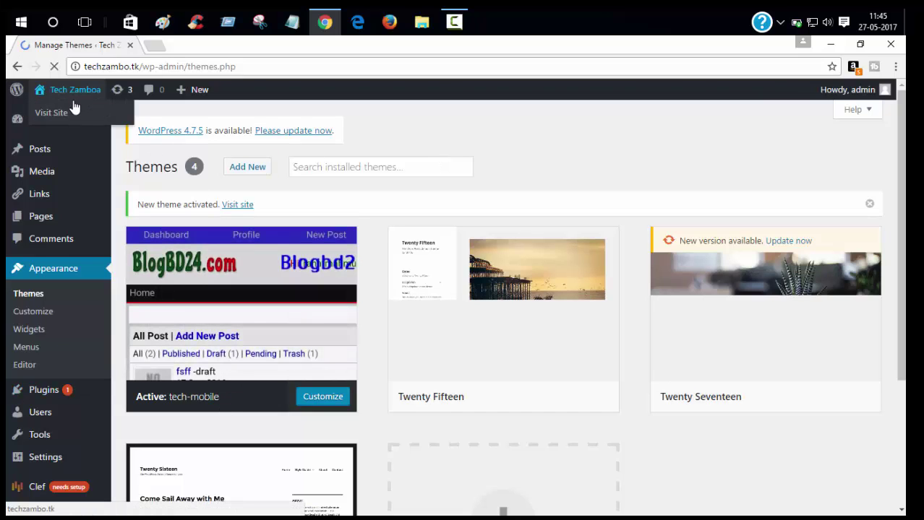
# Open Visit Site in a new tab to view techzambo.tk with the tech-mobile theme.
pyautogui.rightClick(69, 110)
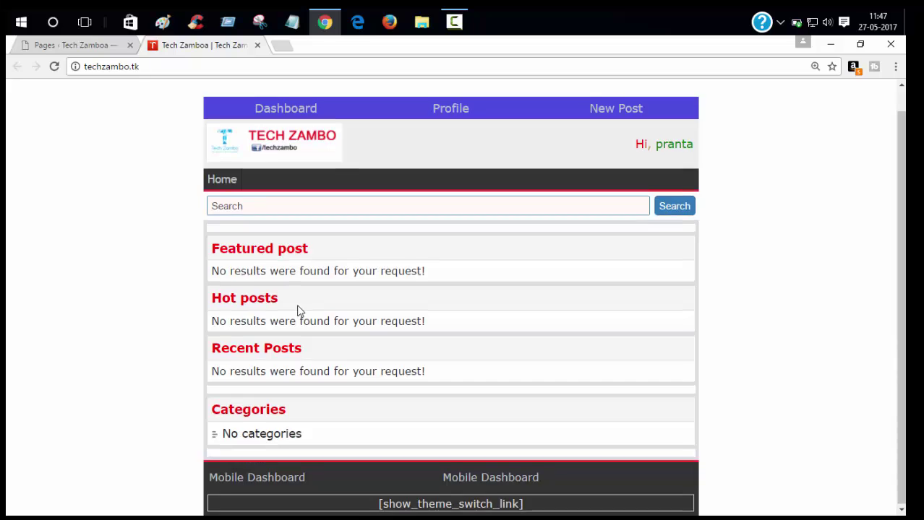
pyautogui.scroll(1, 298, 307)
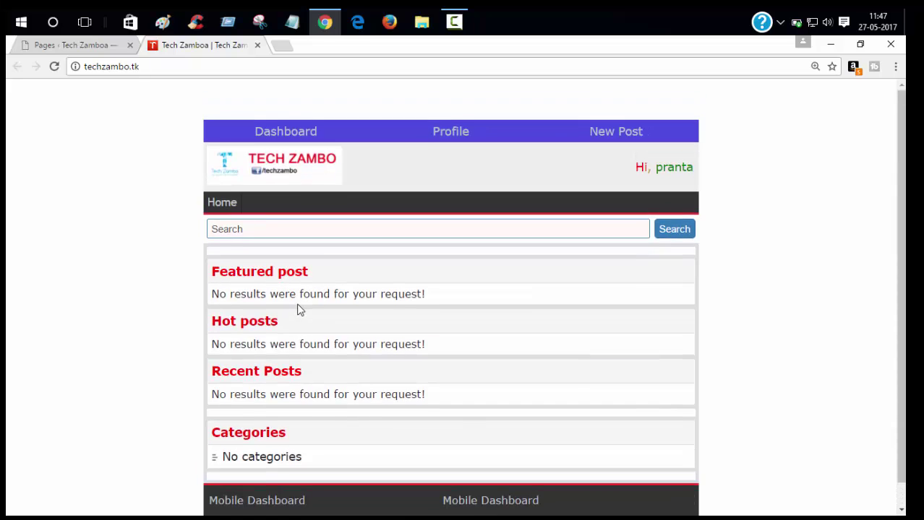
pyautogui.scroll(-1, 299, 302)
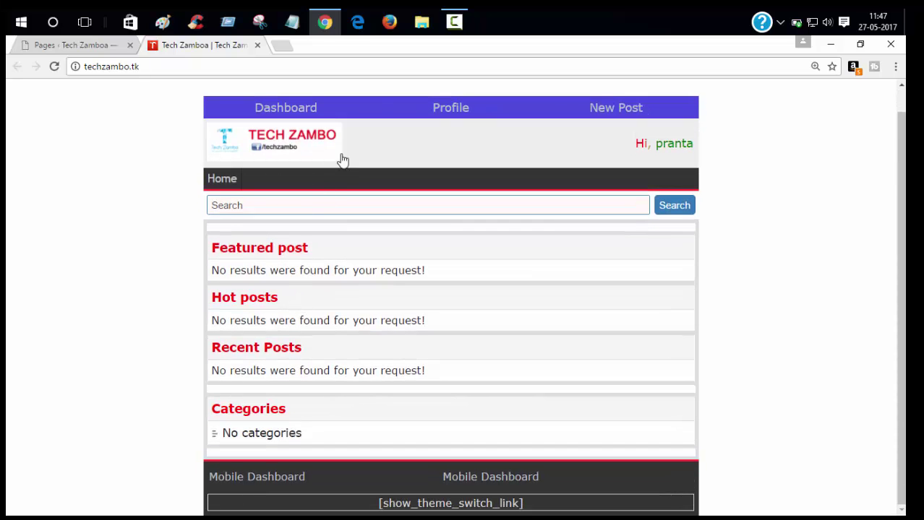